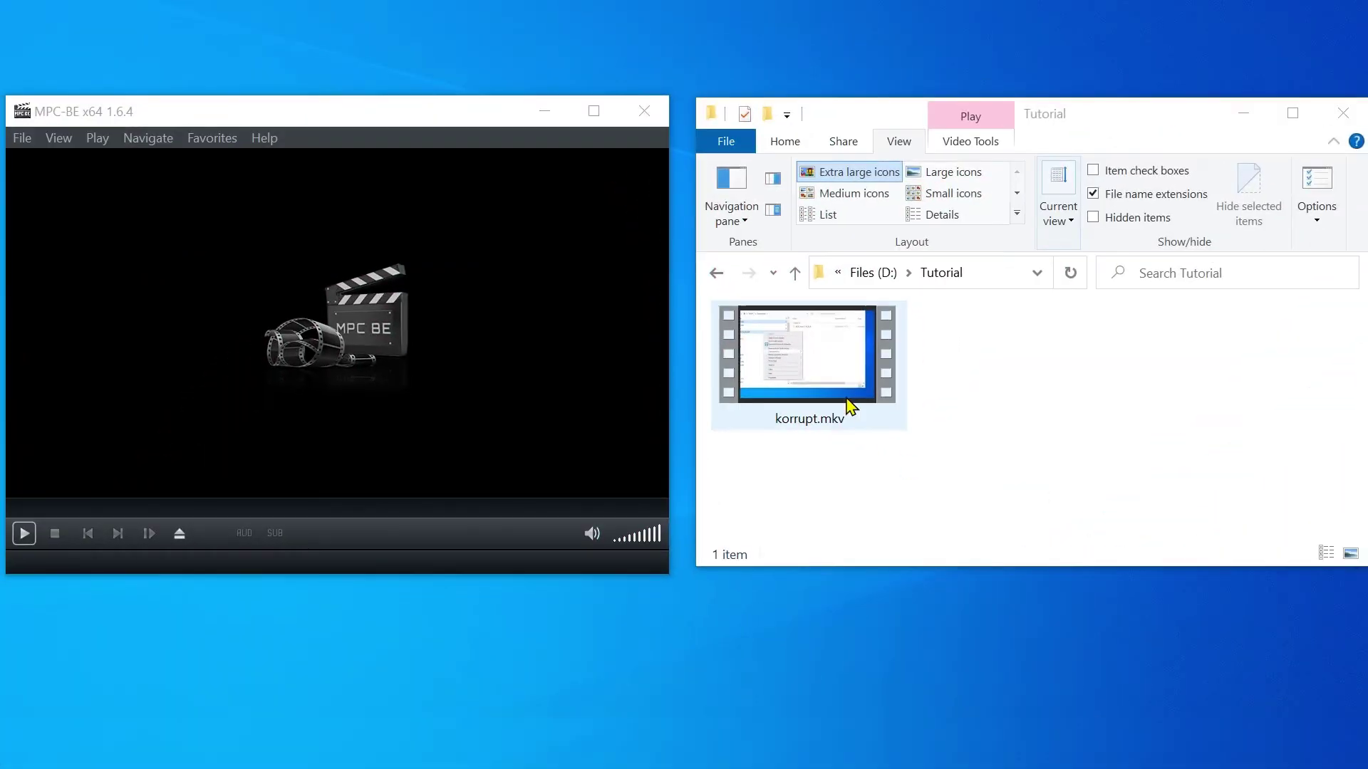
Play korrupt.mkv in MPC-BE, pause and resume it, then seek to 00:00:35 and 00:01:22.
left_click_drag(851, 406, 446, 400)
left_click(183, 482)
left_click(28, 524)
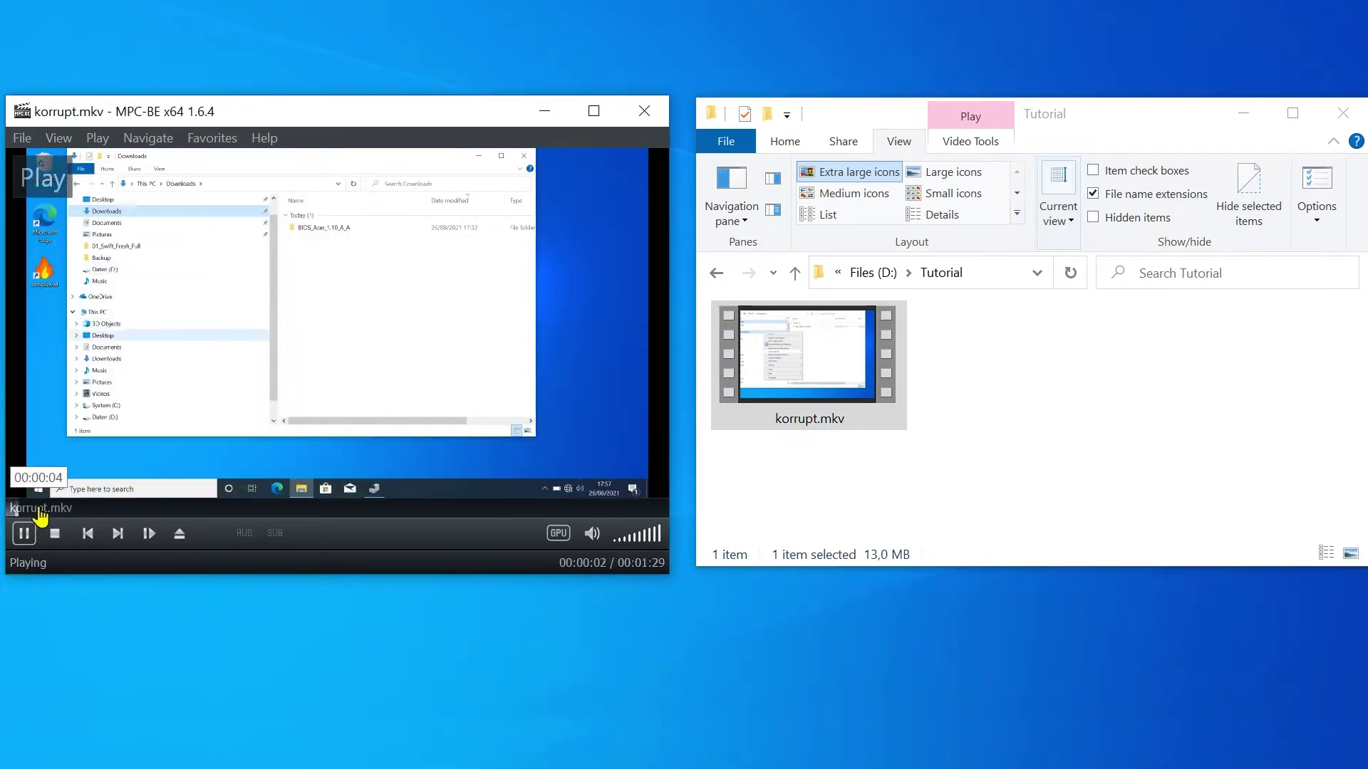
left_click(264, 509)
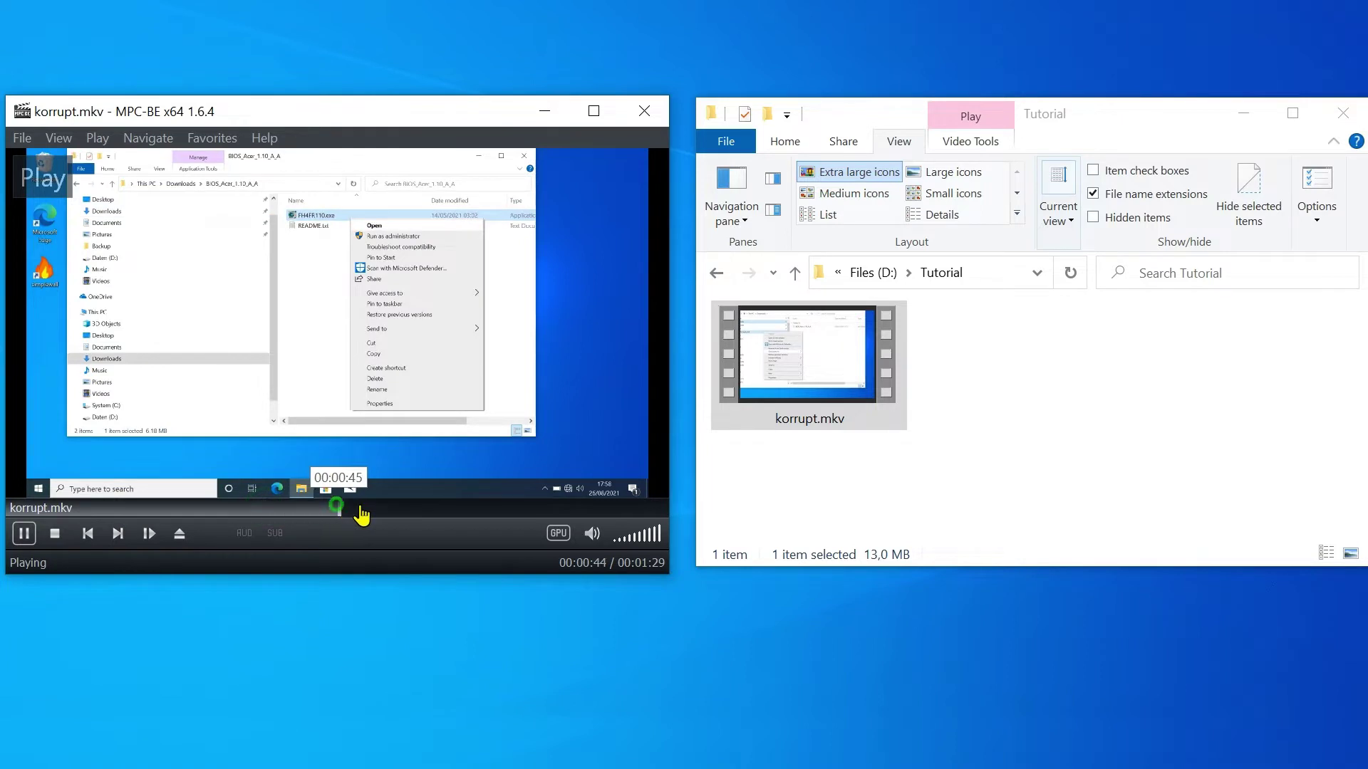
left_click(427, 508)
Jump to several more points, back to around 00:00:43, then show MPC-BE's Help > About.
left_click(615, 509)
left_click(288, 508)
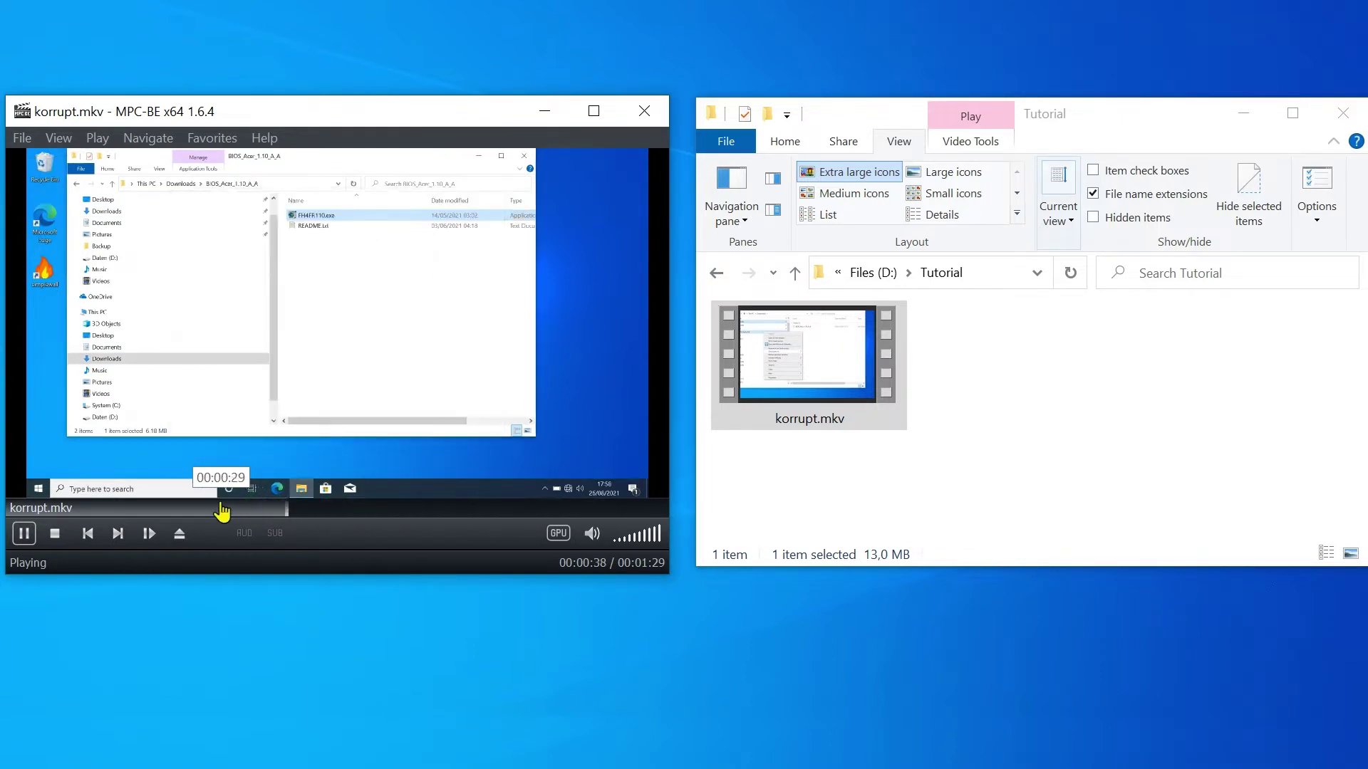
left_click(406, 509)
left_click(324, 507)
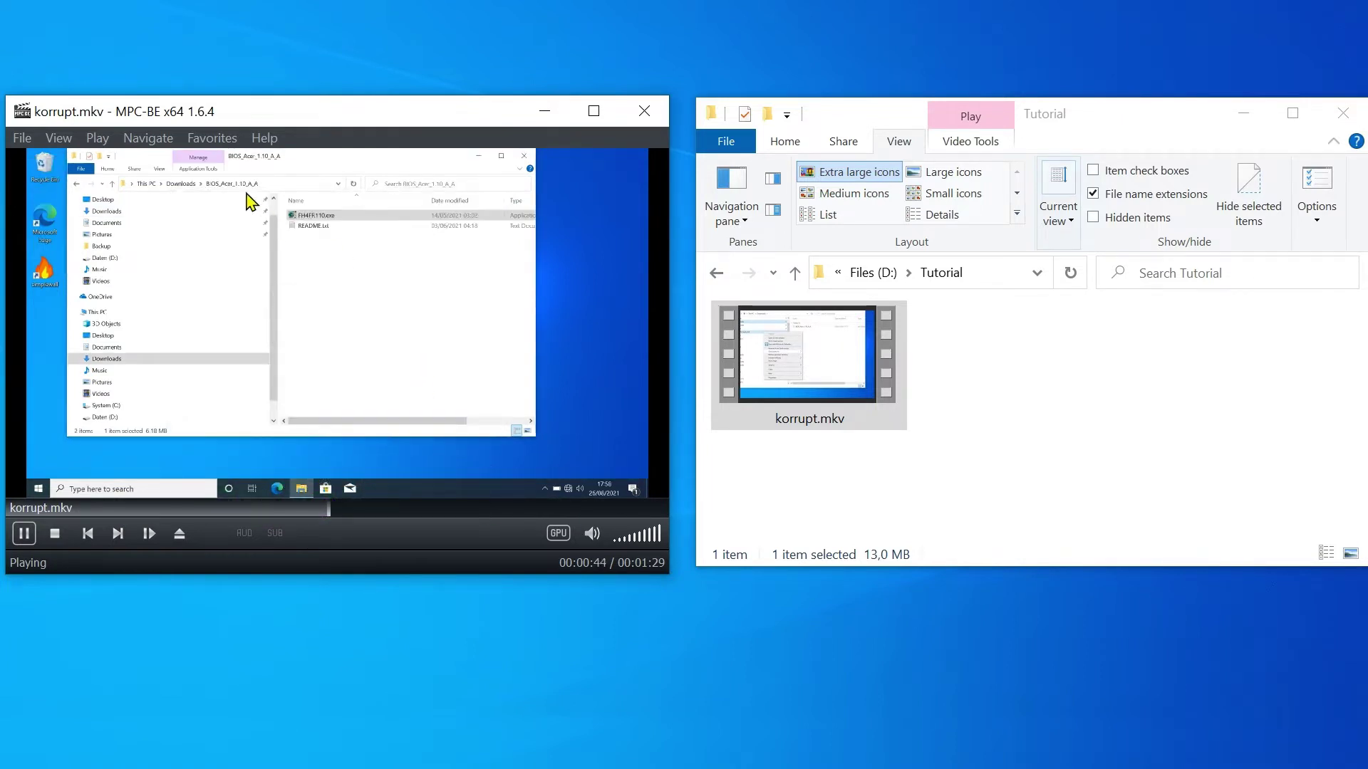
left_click(265, 138)
left_click(314, 268)
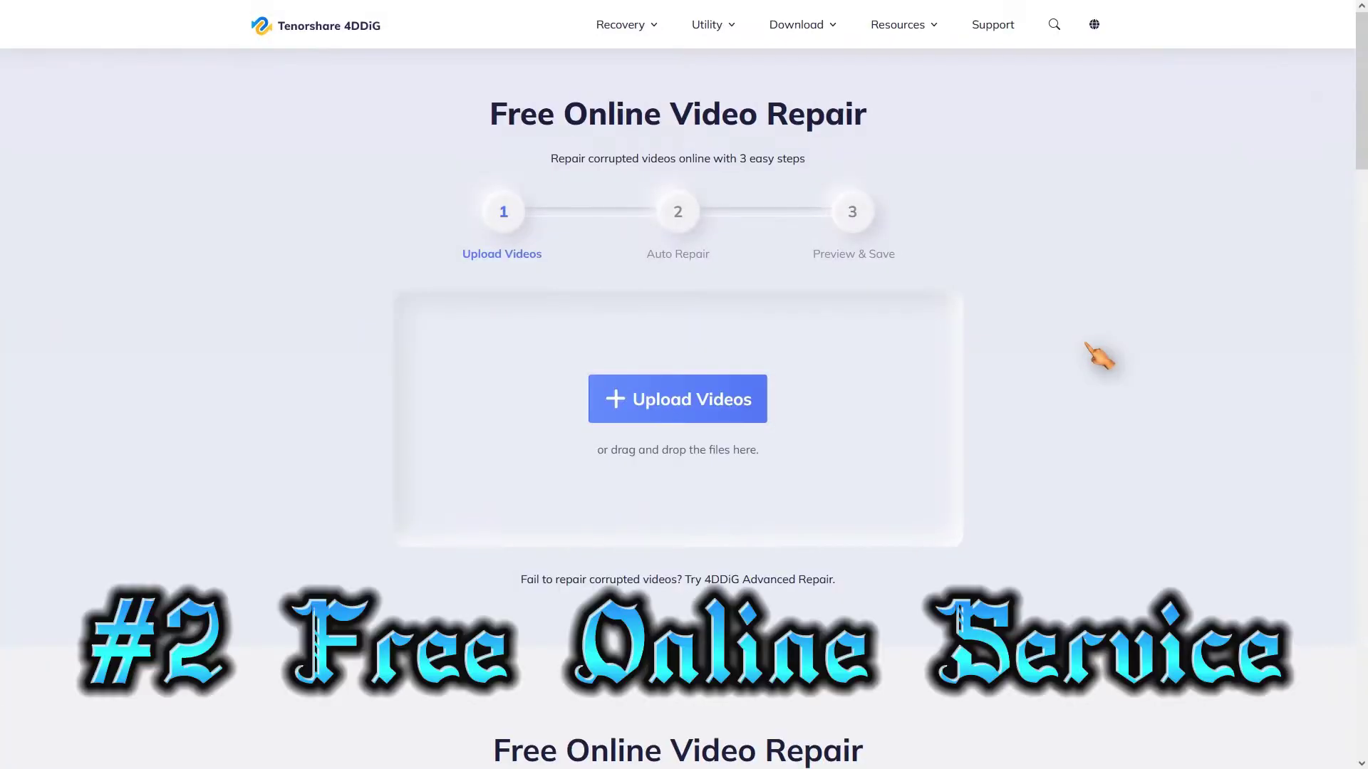
Scroll down the repair page and highlight the 'Completely free' heading.
scroll(1089, 345, "down", 5)
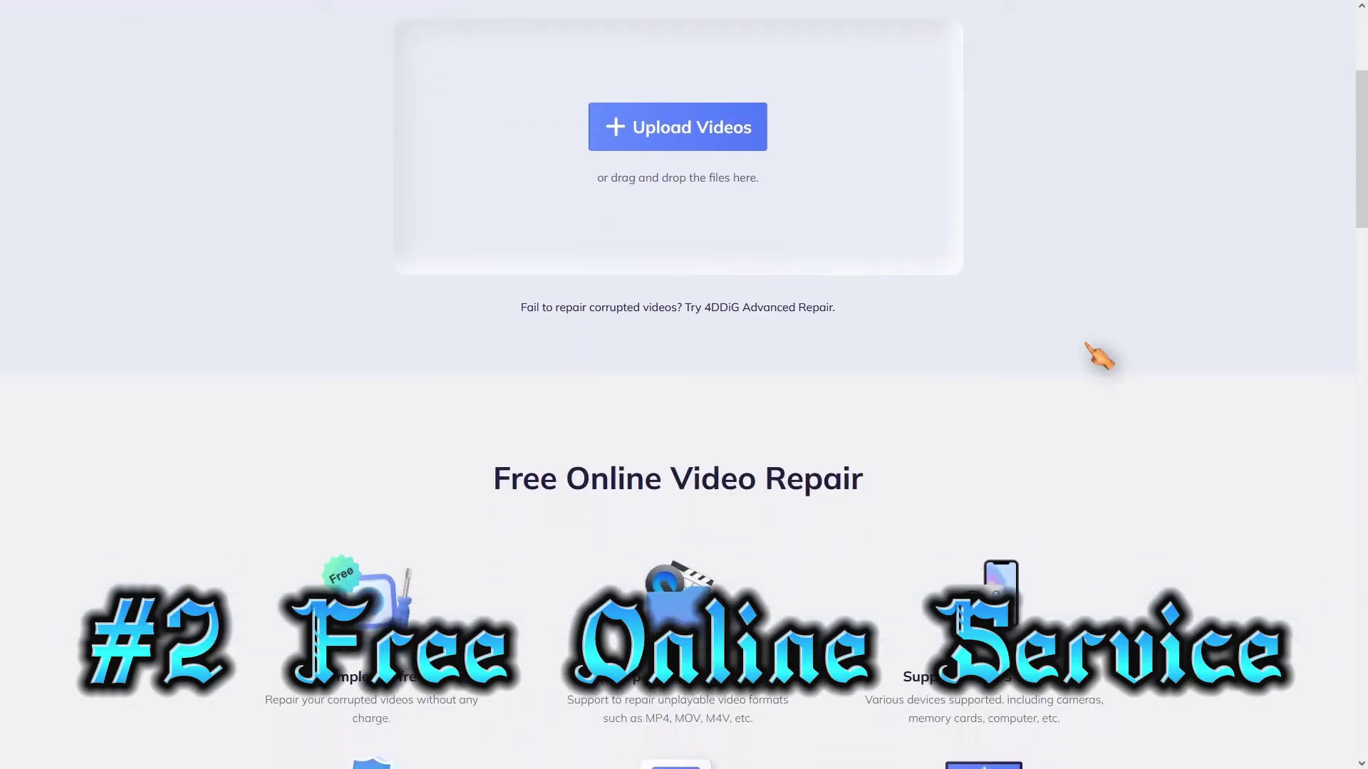
scroll(1101, 354, "down", 4)
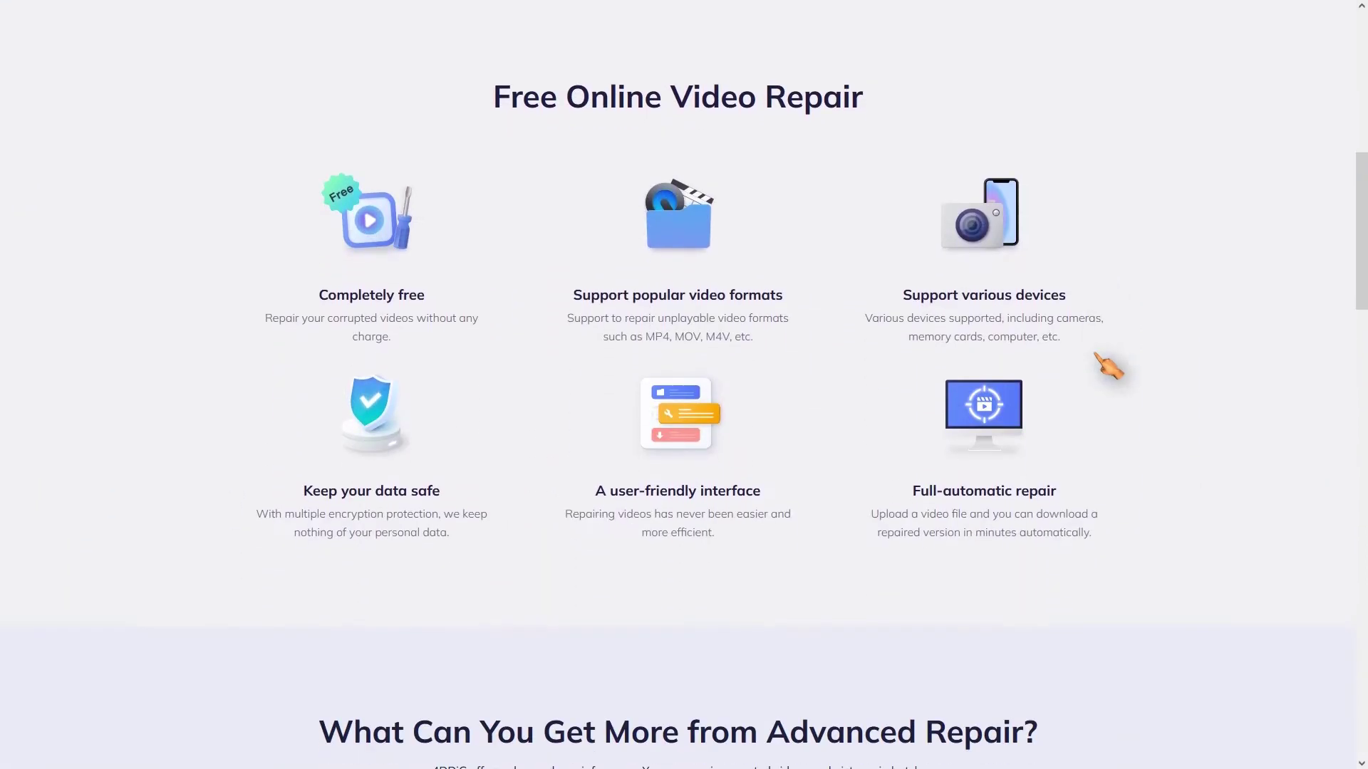
left_click_drag(436, 298, 315, 302)
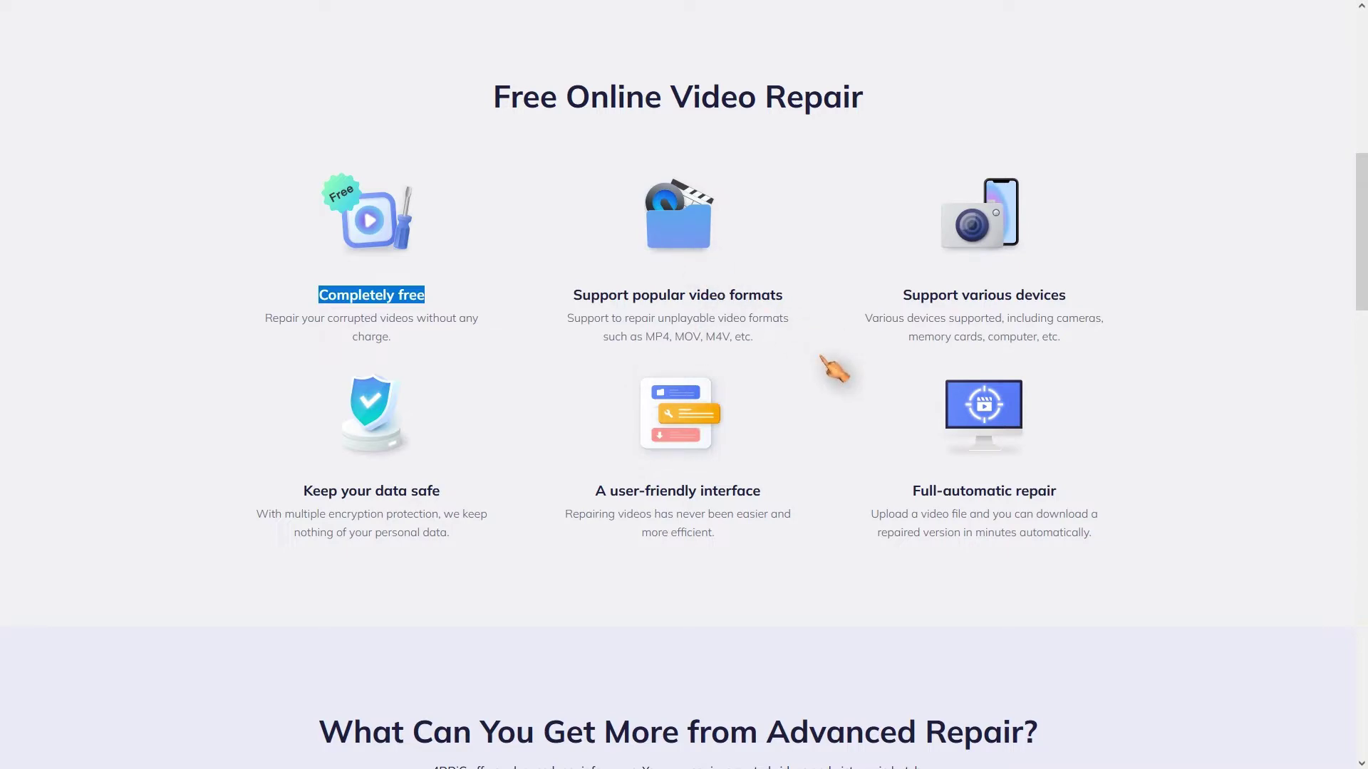
Scroll back up, start Upload Videos, and check the picker's accepted file types.
scroll(1204, 207, "up", 9)
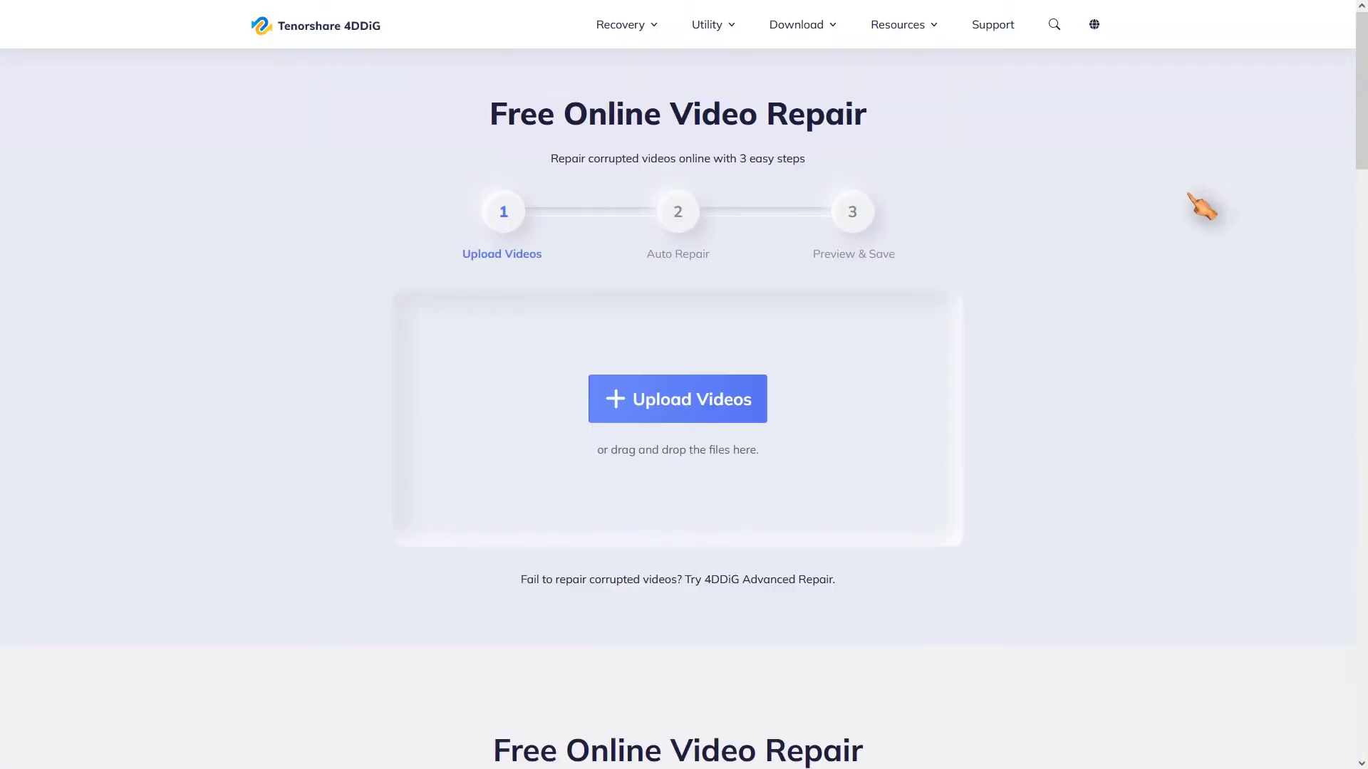
left_click(689, 410)
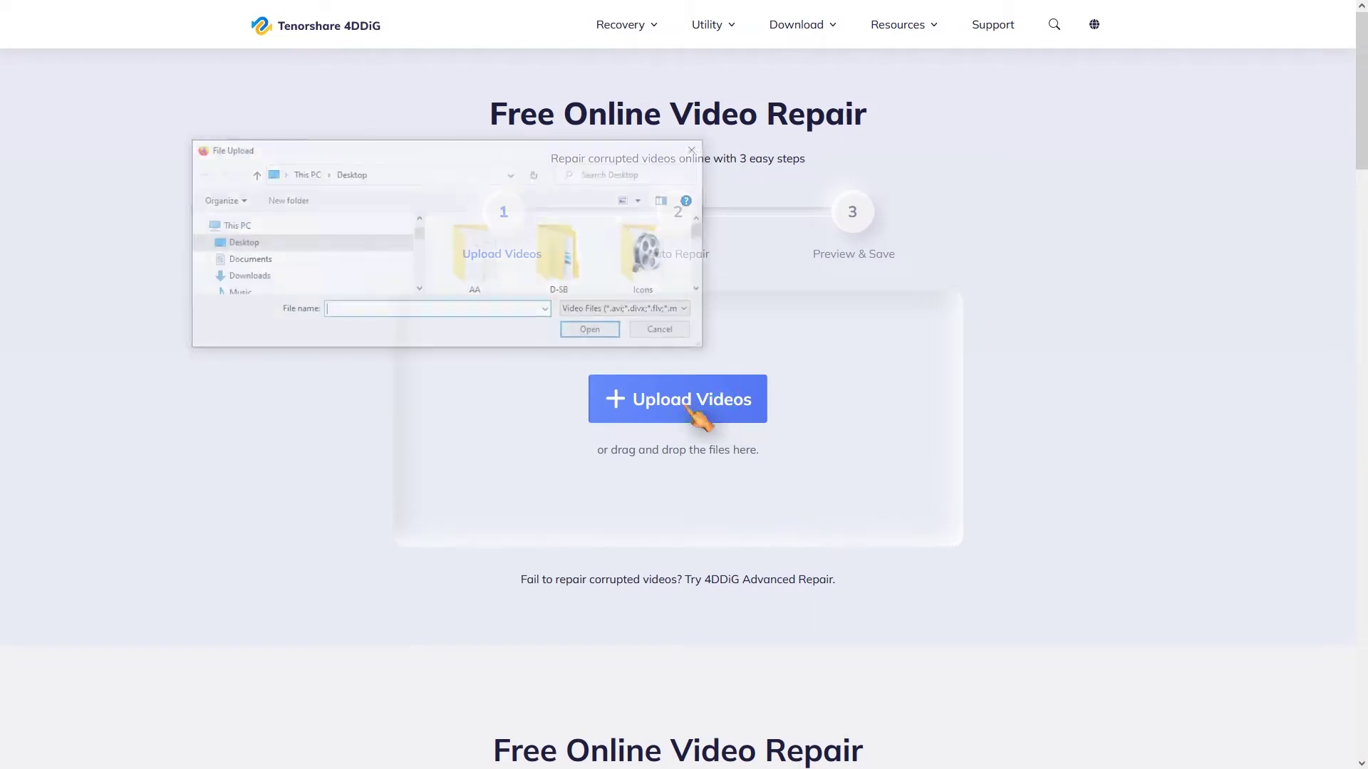
left_click(695, 313)
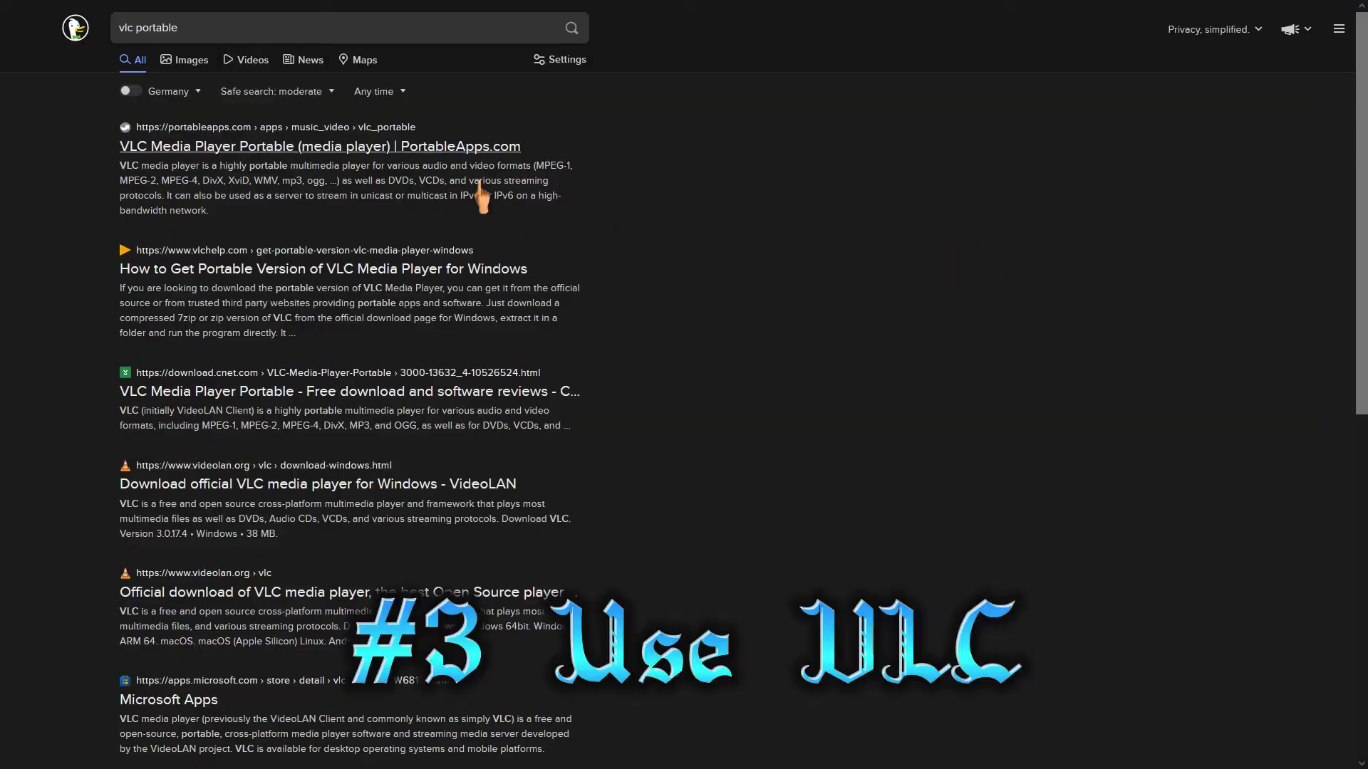
Download VLCPortable_3.0.17.4.paf.exe from PortableApps.com and launch VLC Portable.
left_click(432, 151)
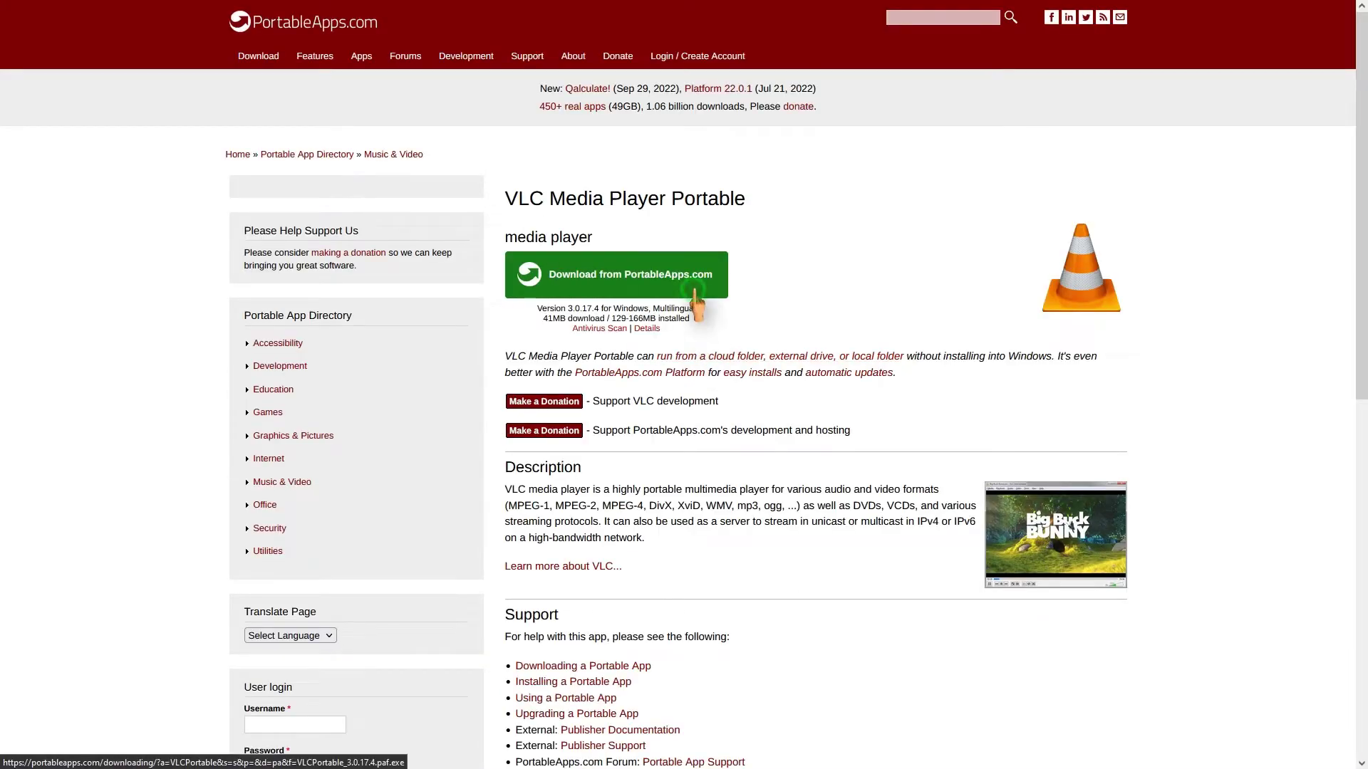
left_click(697, 303)
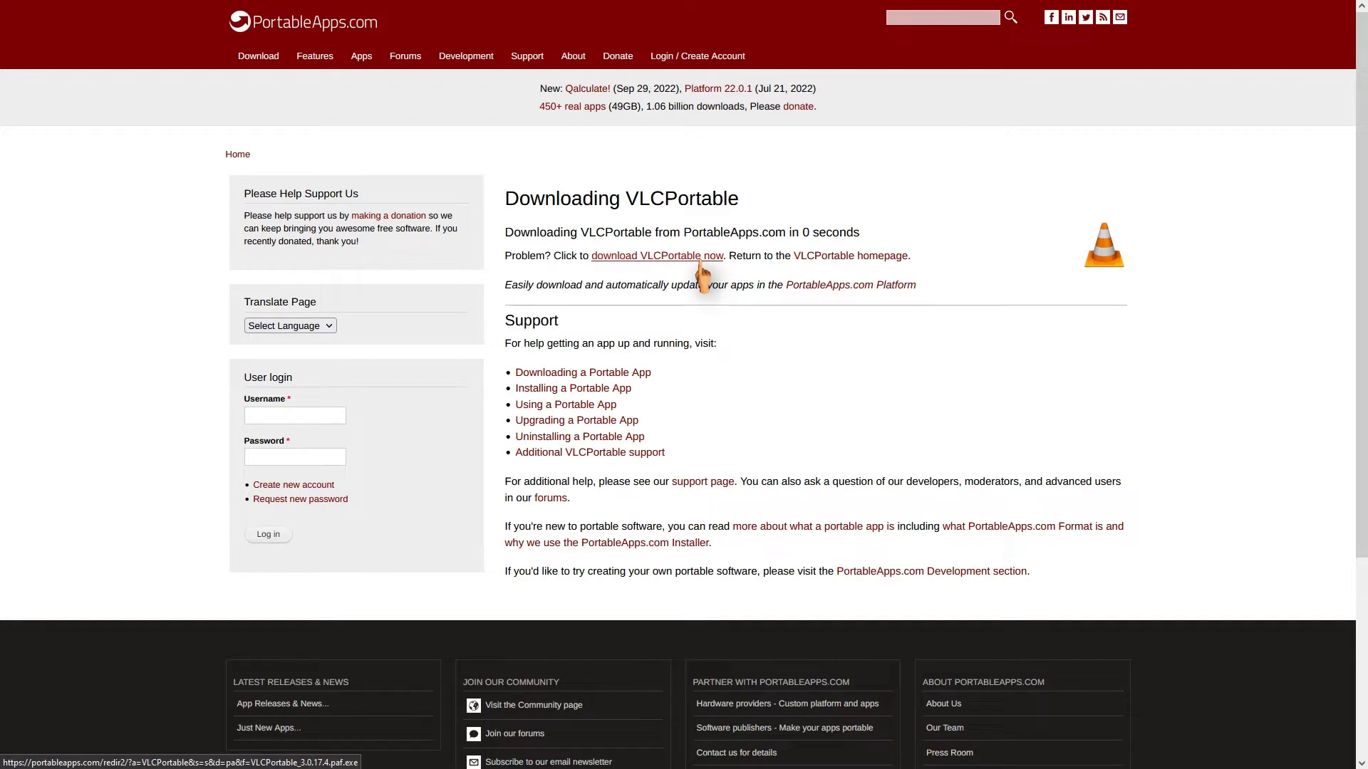
left_click(700, 260)
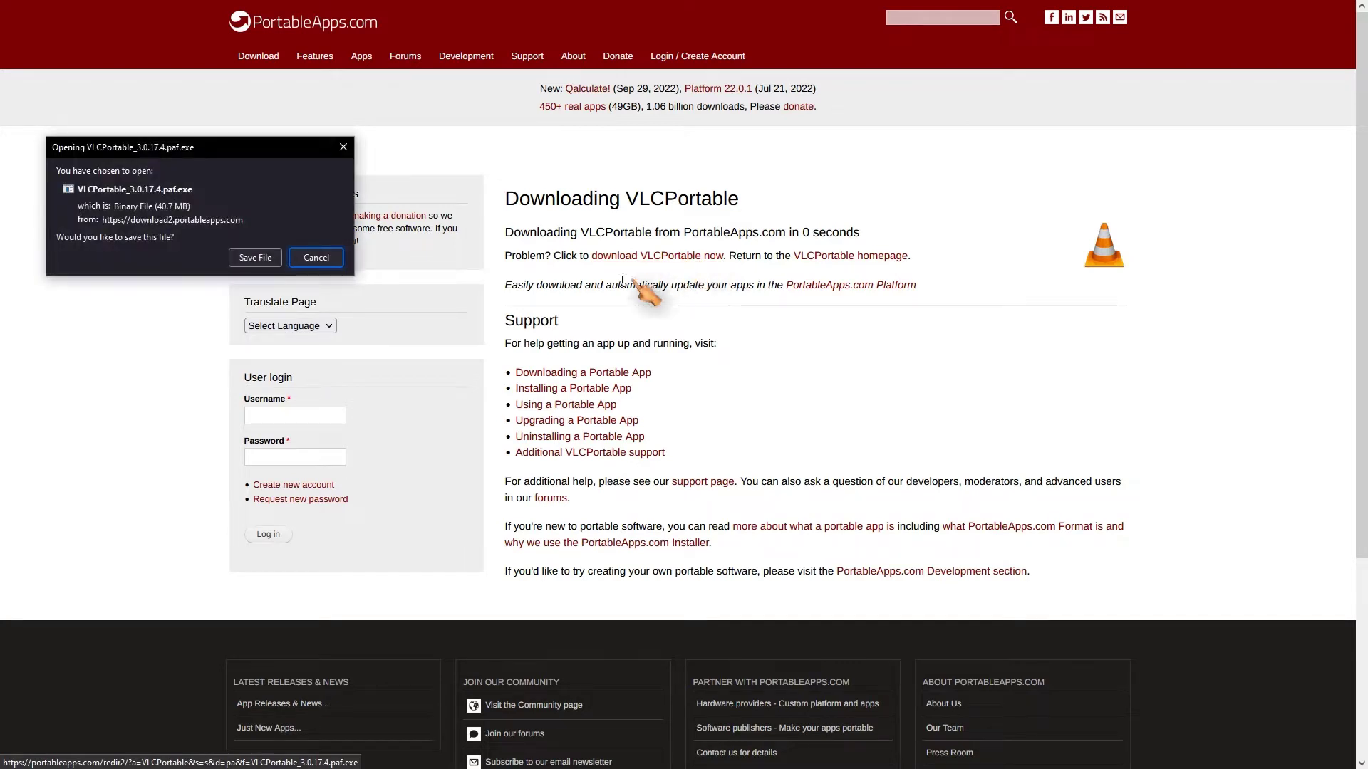
left_click(255, 257)
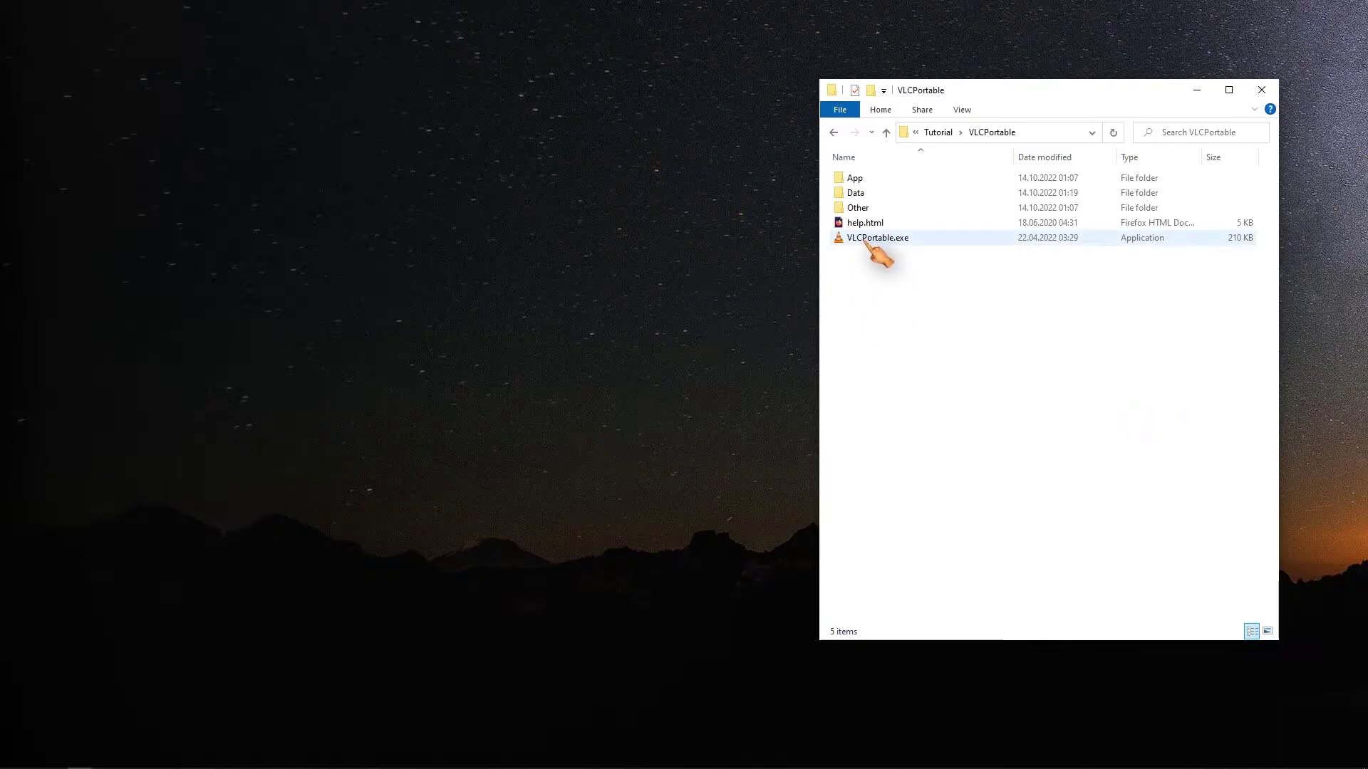
double_click(873, 240)
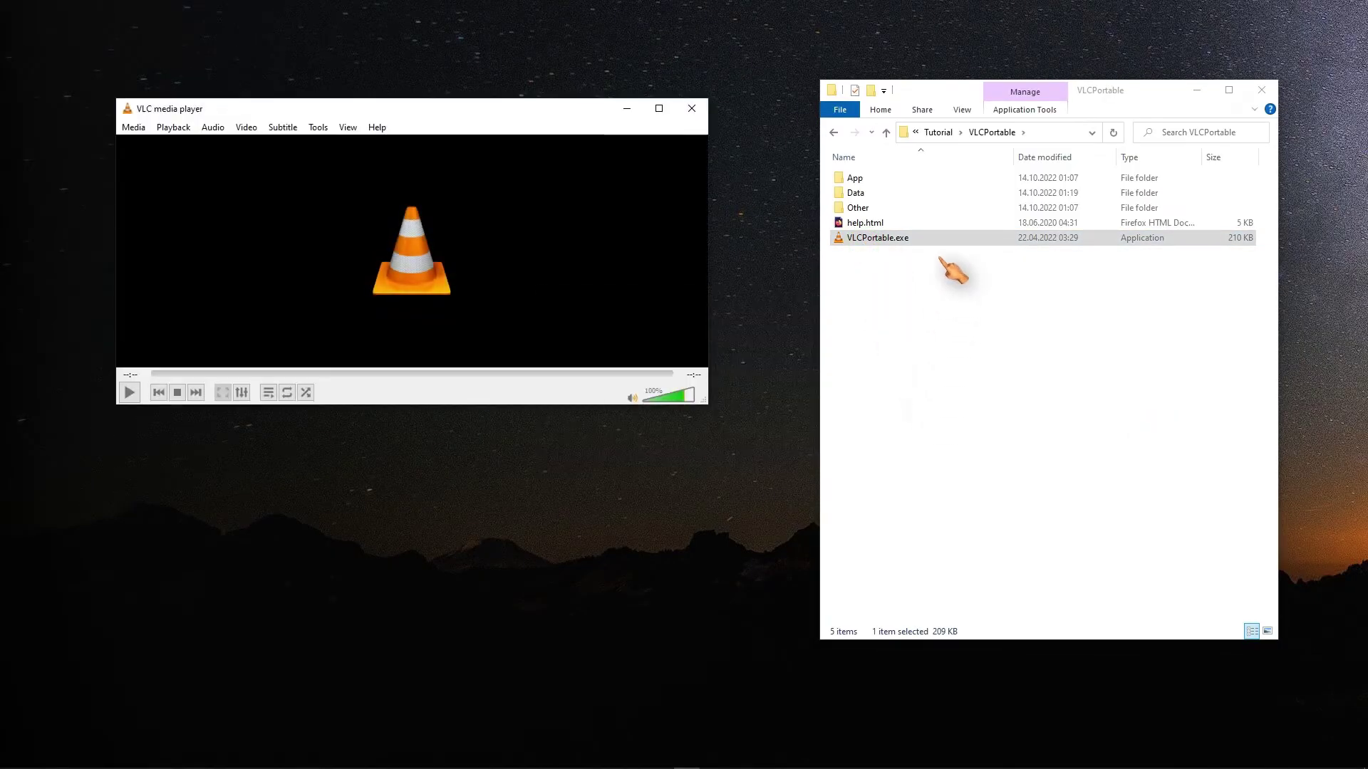
Play korrupt.mkv from the Tutorial folder in VLC, seek to about 43%, then stop it.
left_click(937, 133)
left_click_drag(882, 195, 581, 212)
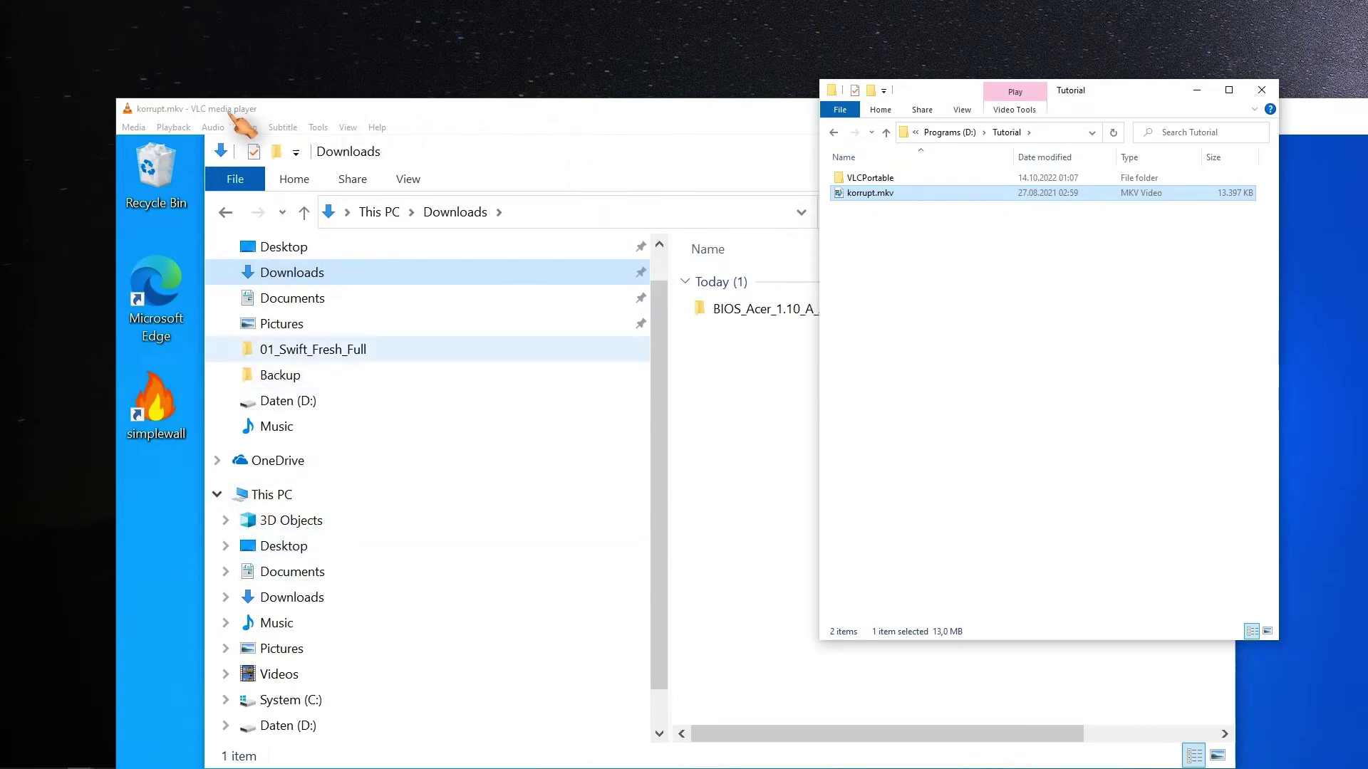
left_click_drag(127, 109, 1124, 595)
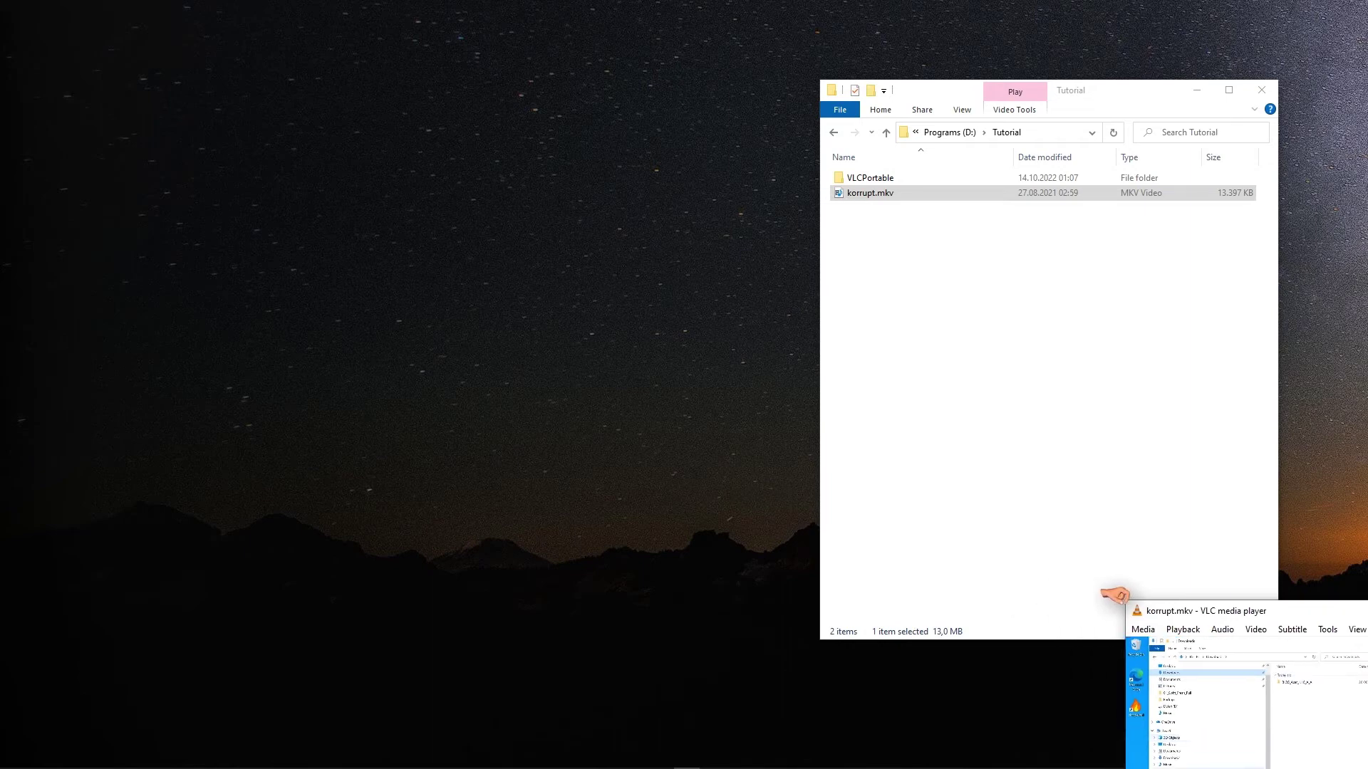
left_click_drag(1316, 610, 324, 140)
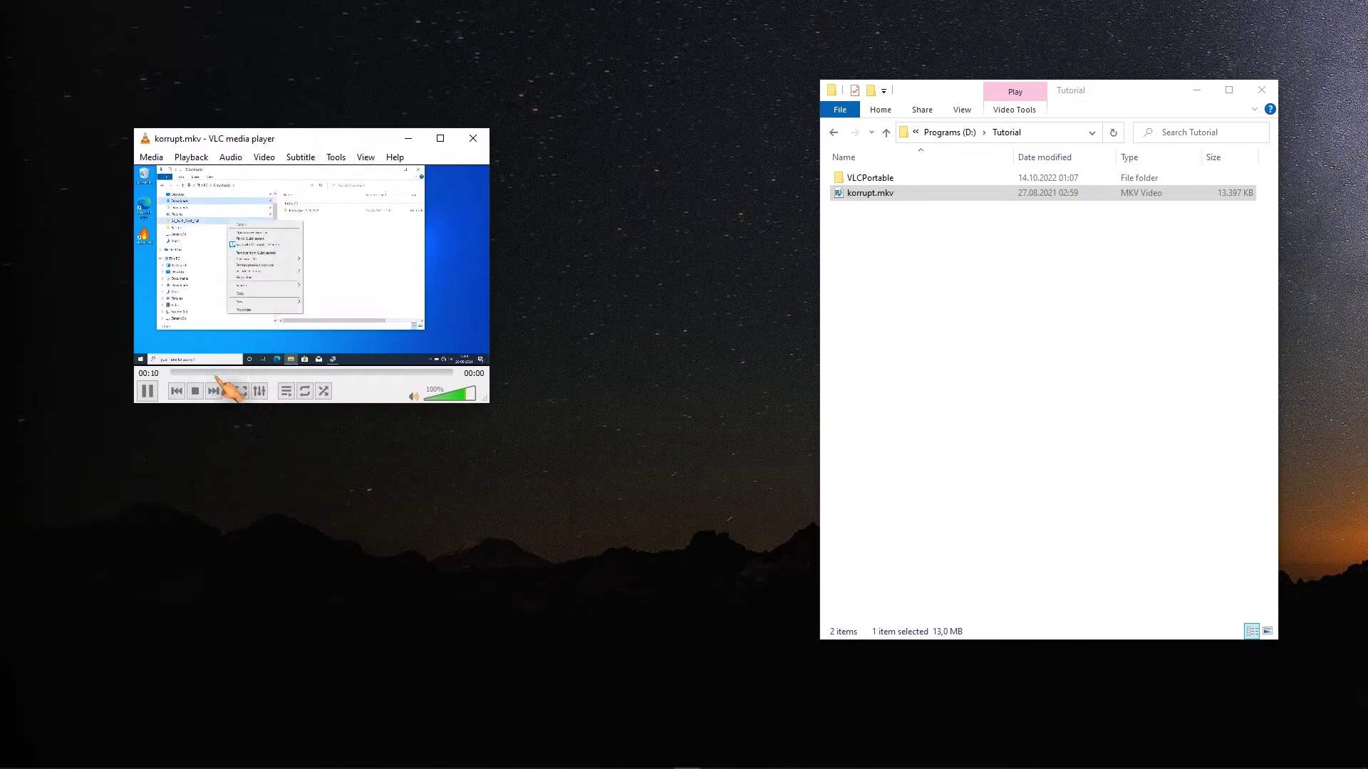
left_click(292, 372)
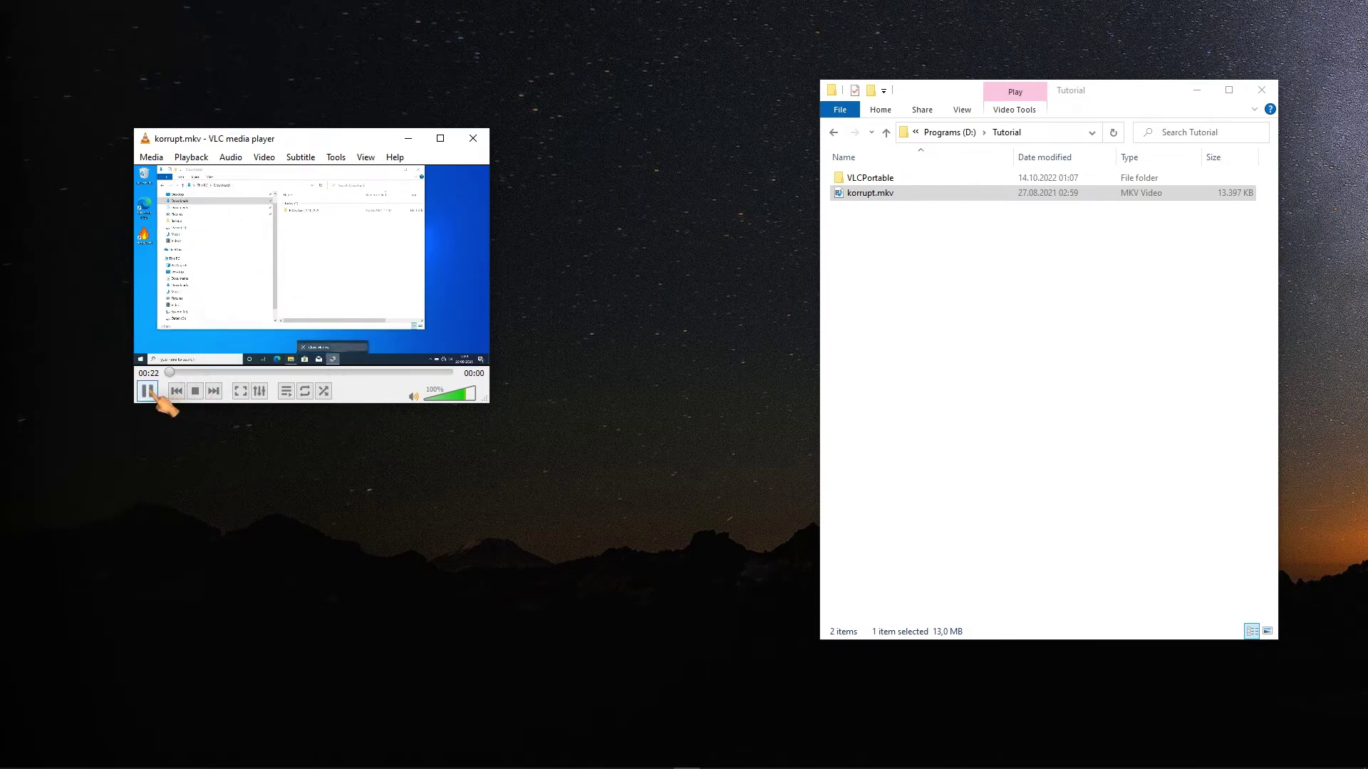
left_click(195, 391)
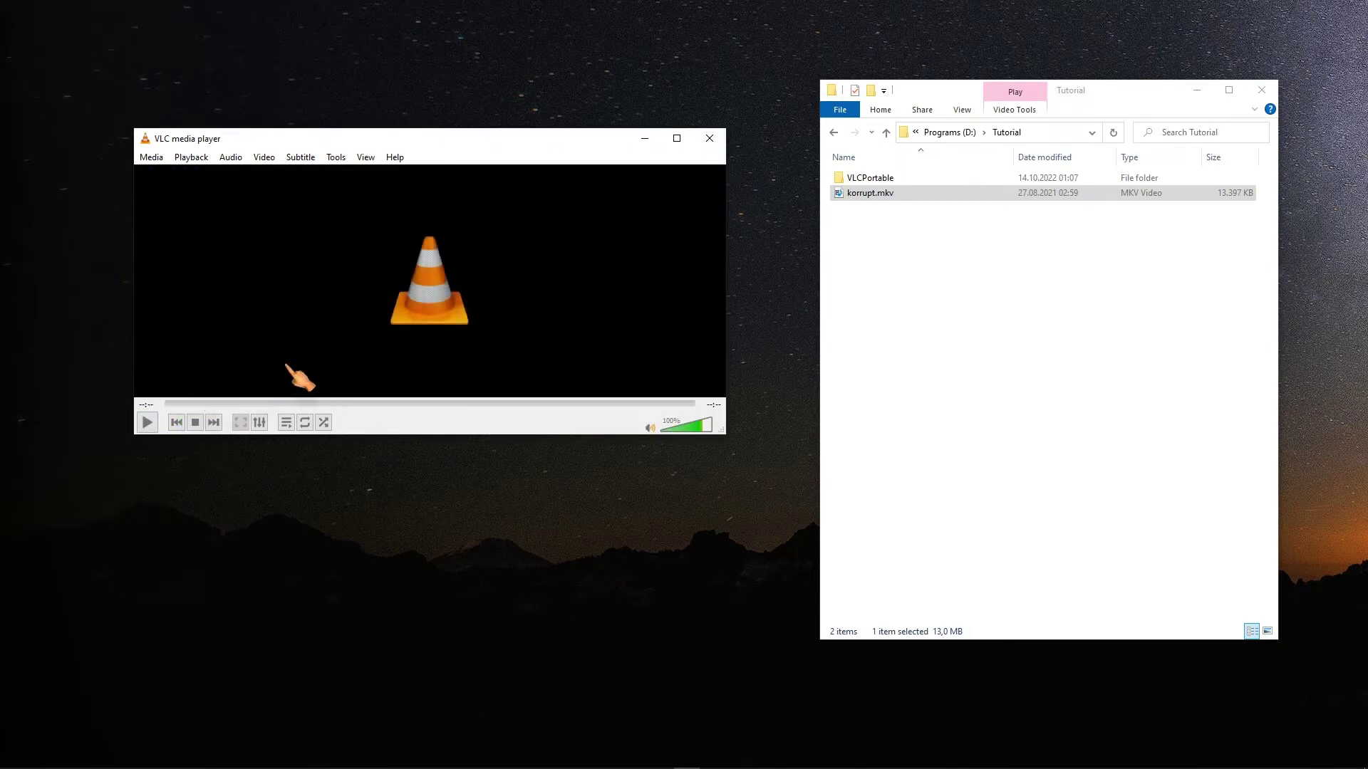
Open Media > Convert/Save and add korrupt.mkv as the file to convert.
left_click(158, 158)
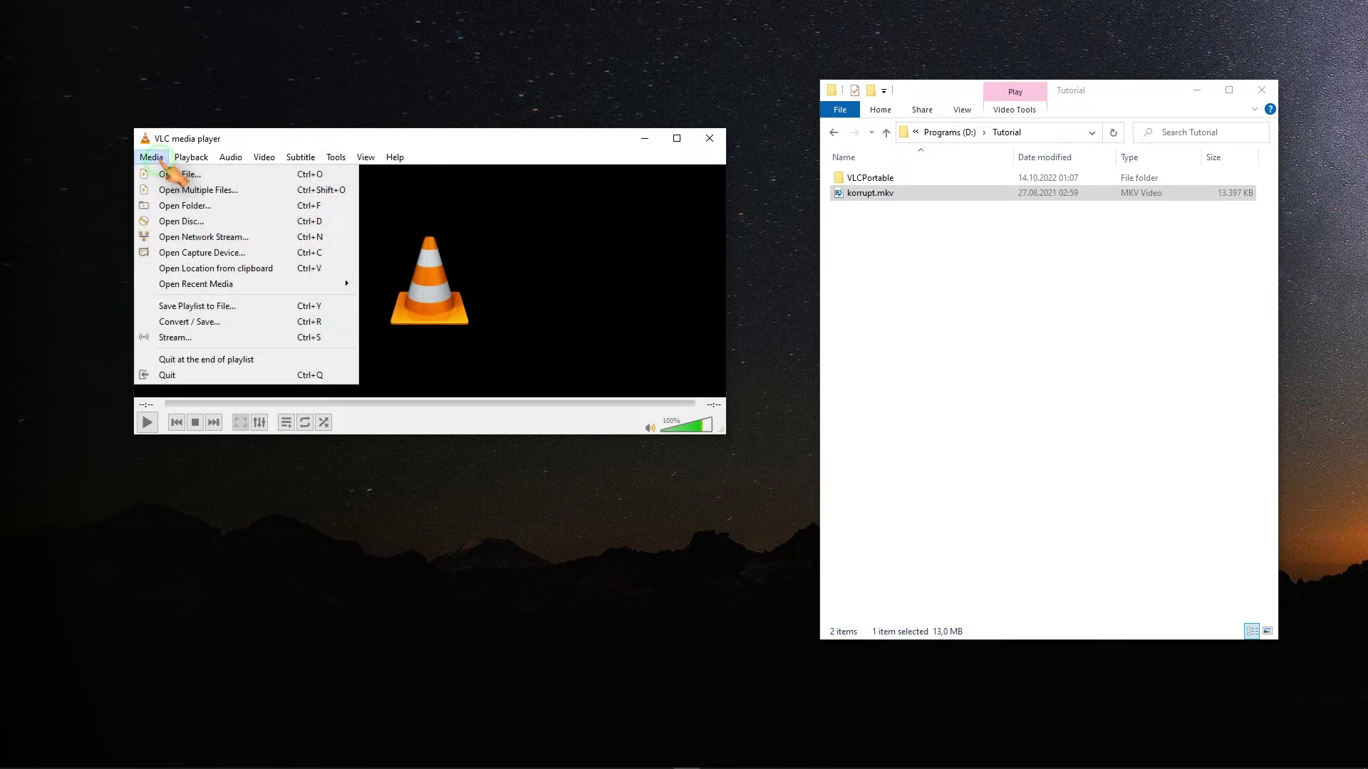
left_click(249, 322)
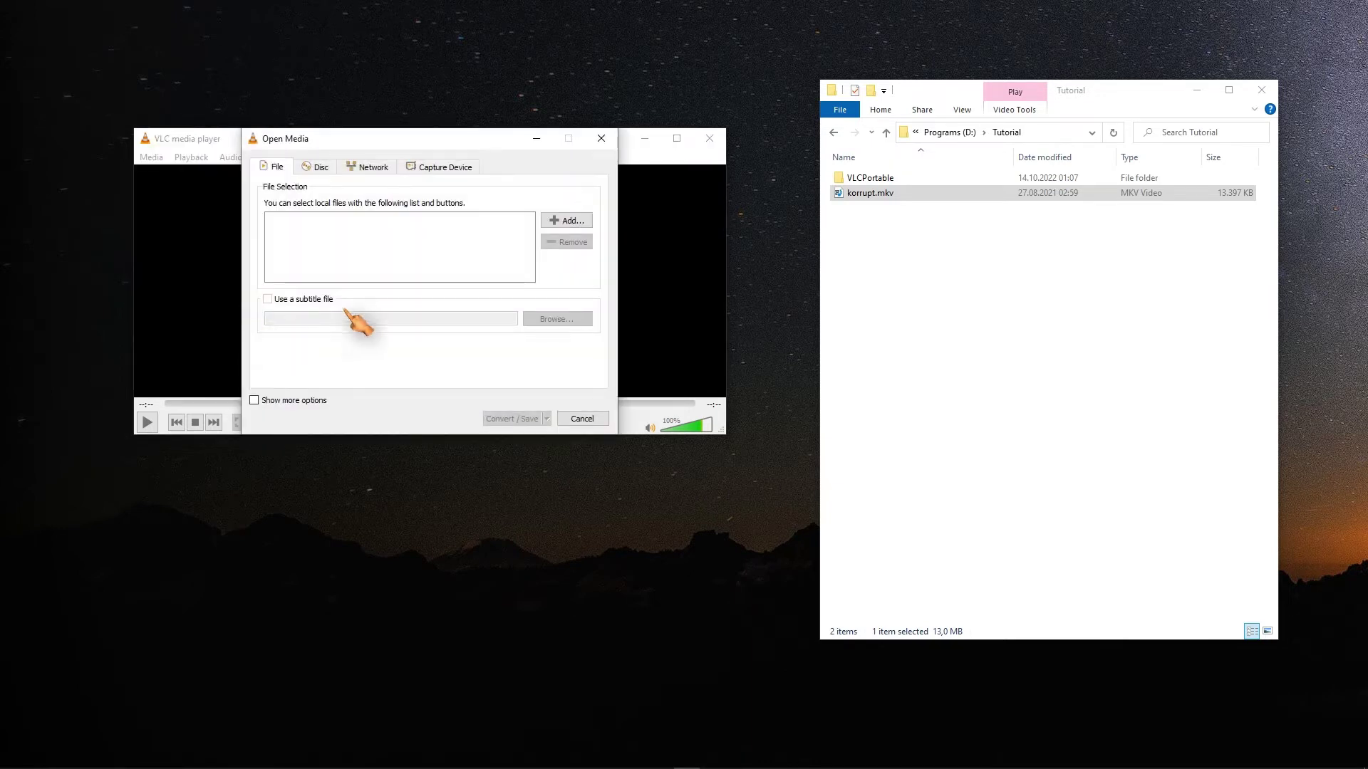
left_click_drag(869, 196, 415, 266)
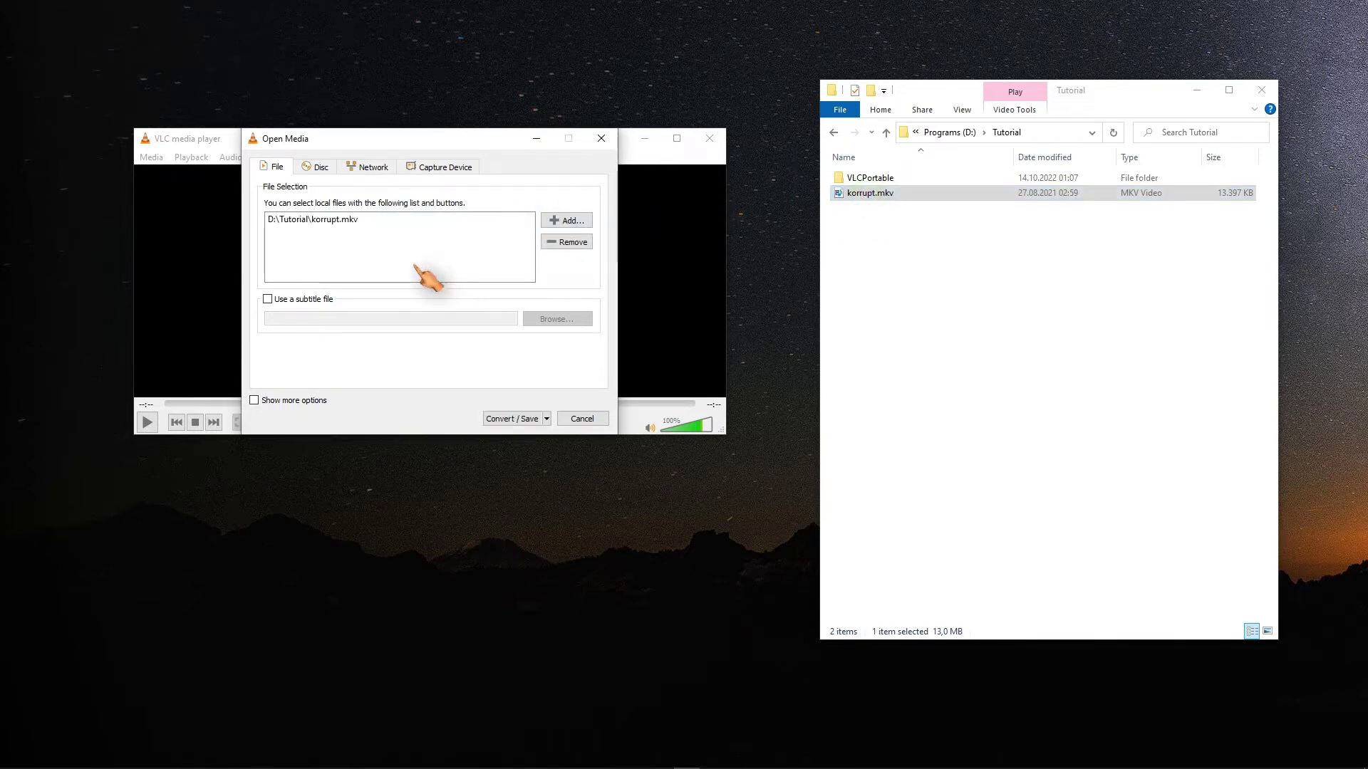
left_click(528, 419)
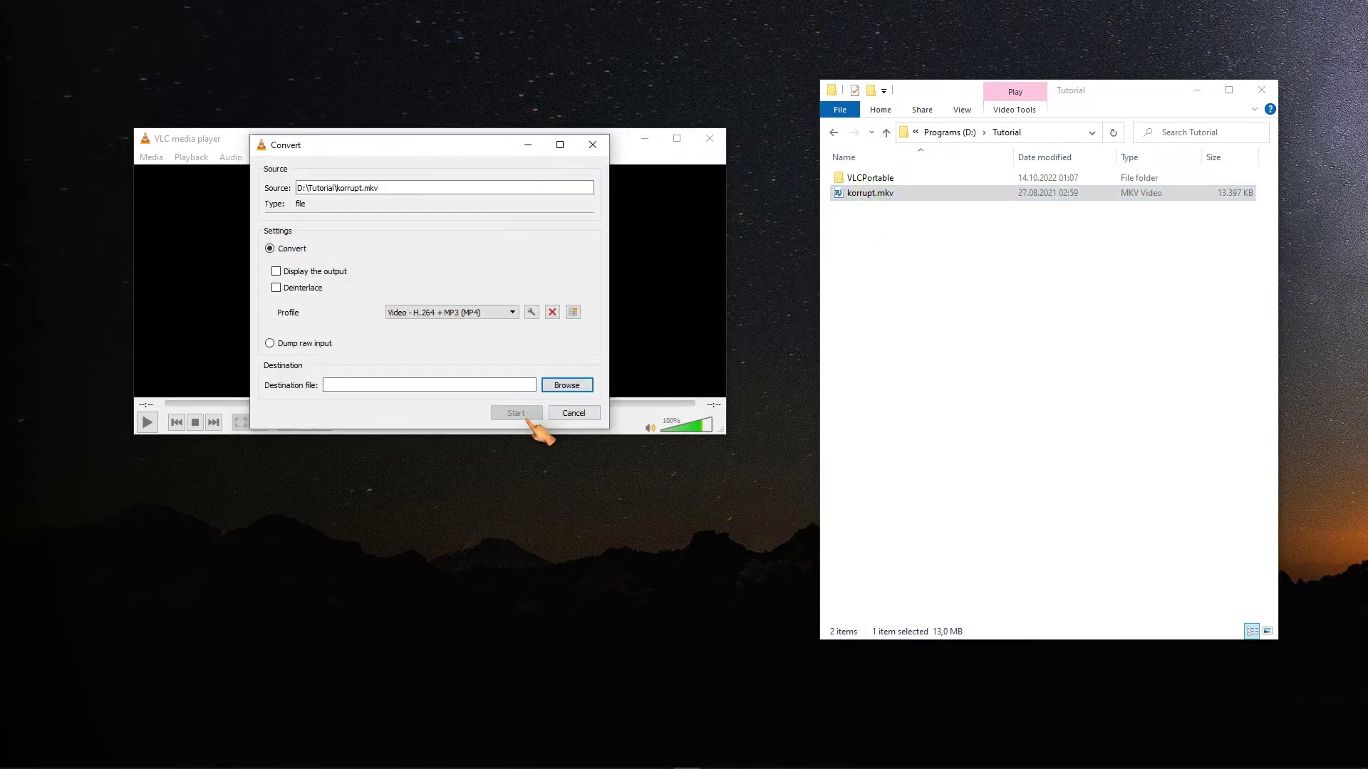
Keep the H.264 + MP3 (MP4) profile, save to D:\Tutorial\Fixed.mp4, and start converting.
left_click(512, 313)
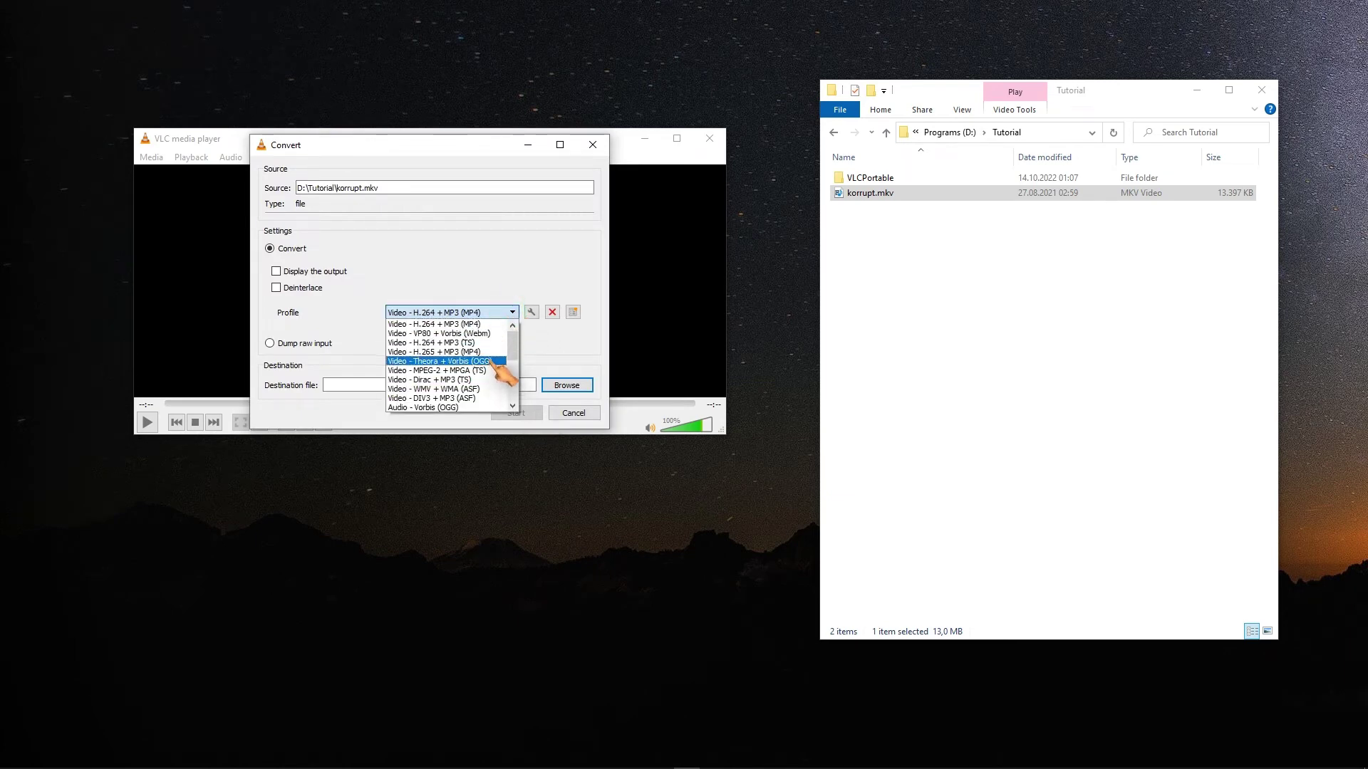
left_click(490, 325)
left_click(453, 388)
left_click(566, 385)
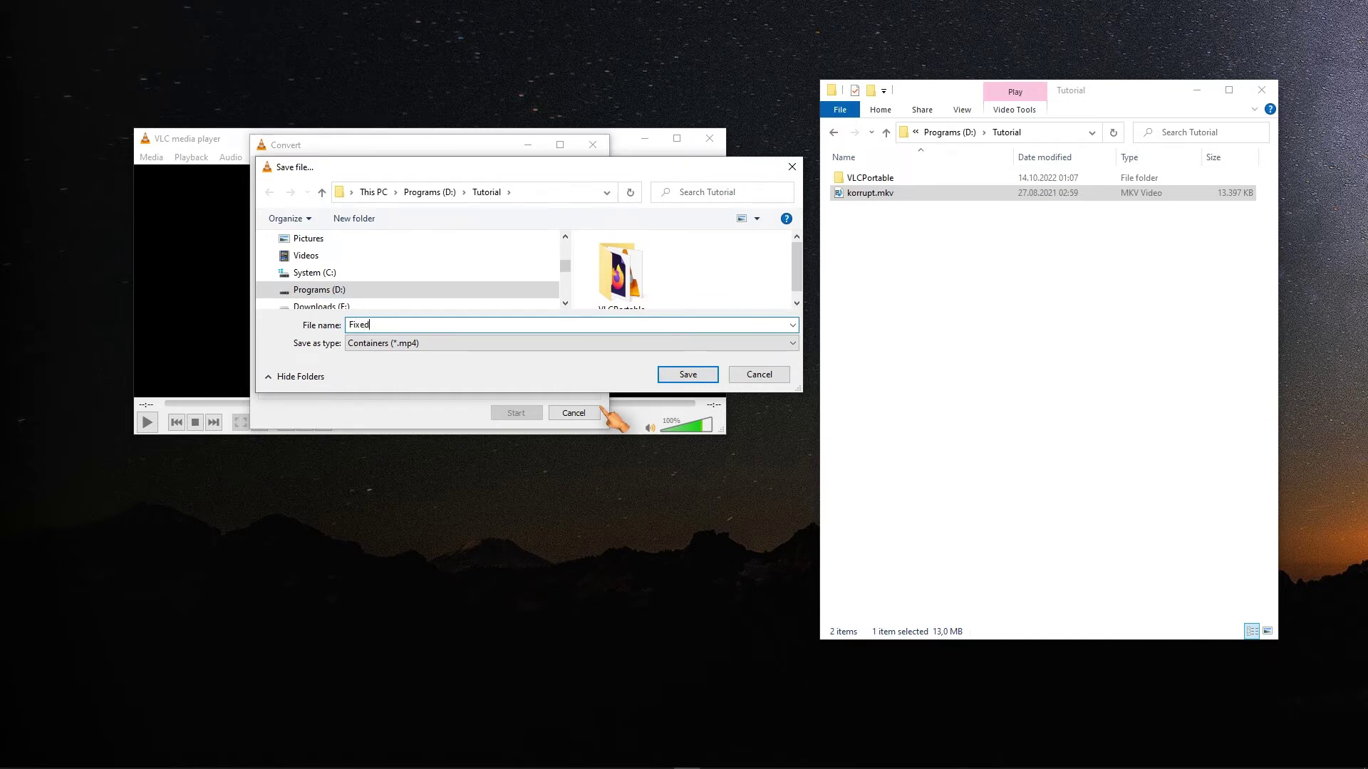
left_click(690, 376)
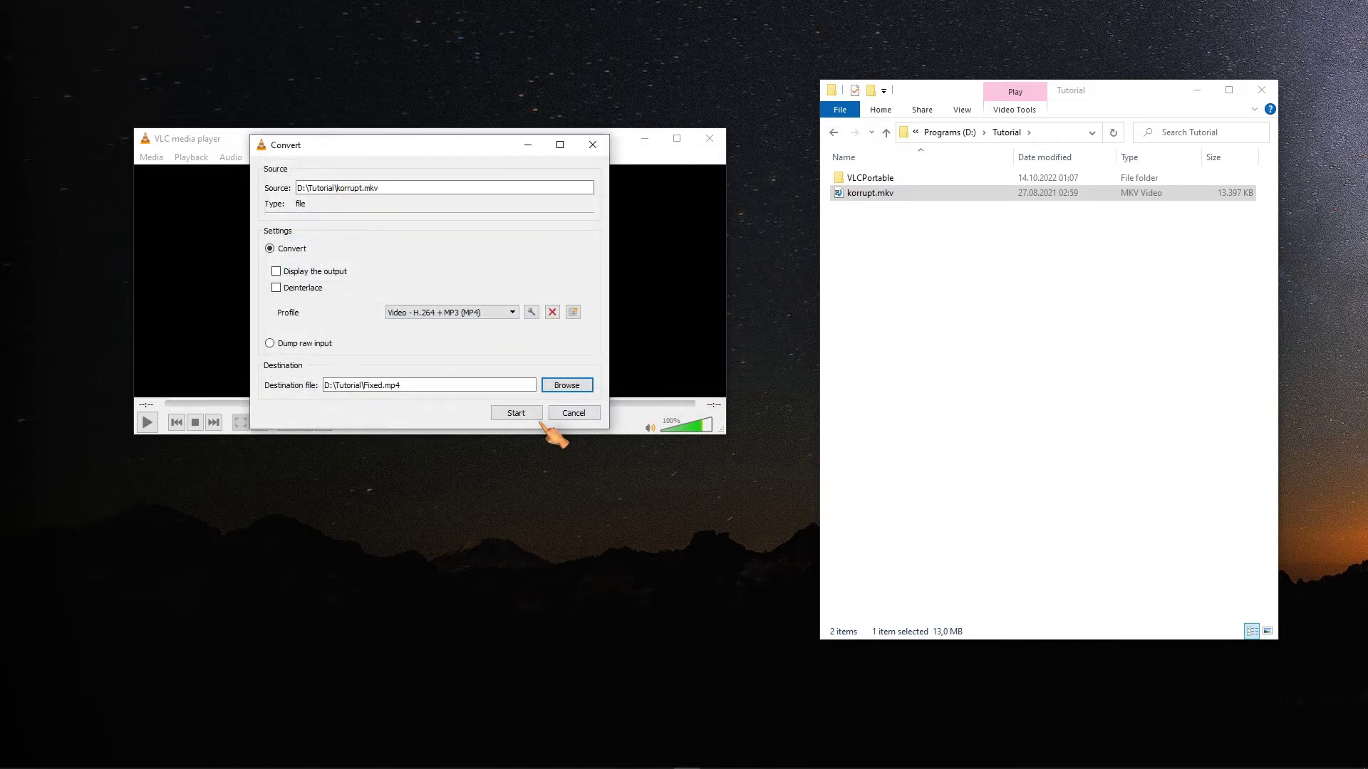
left_click(516, 413)
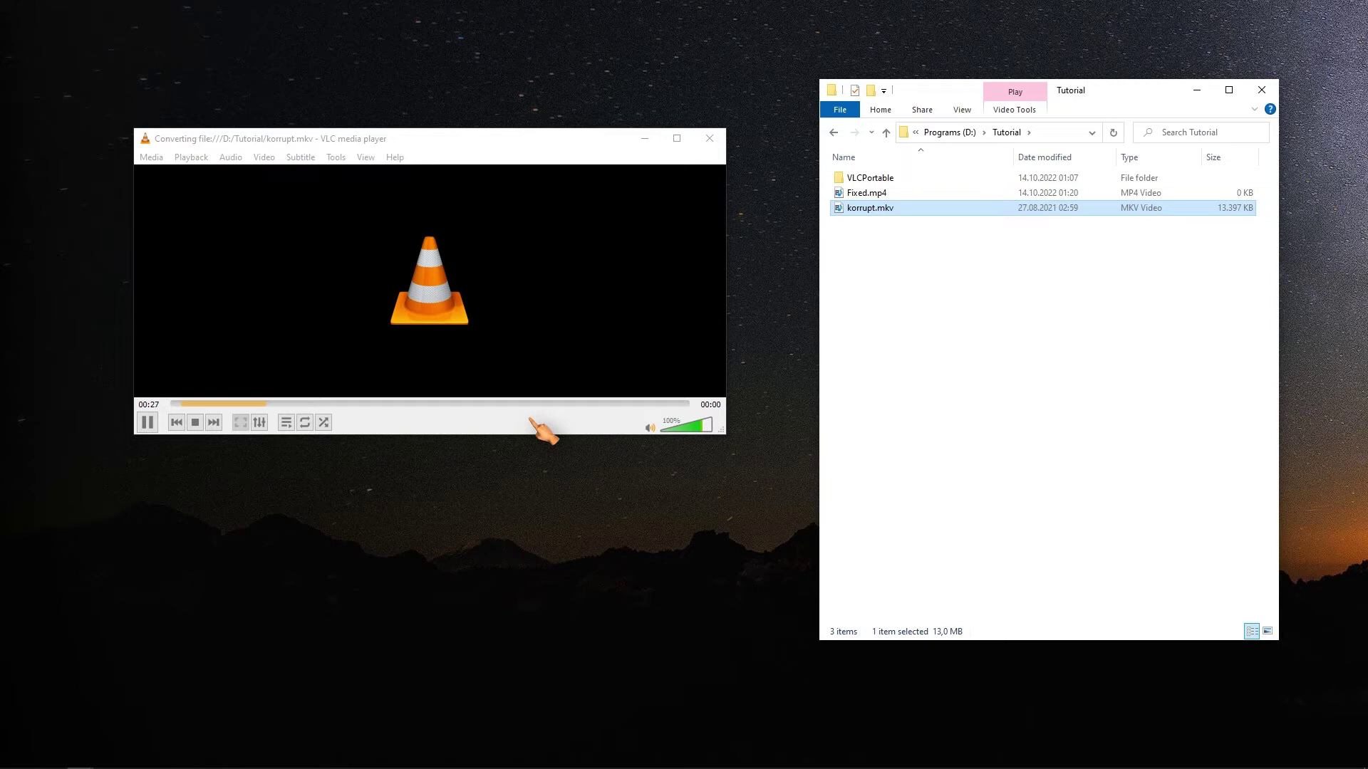
Load the finished Fixed.mp4 into VLC and reposition the player window.
left_click(870, 299)
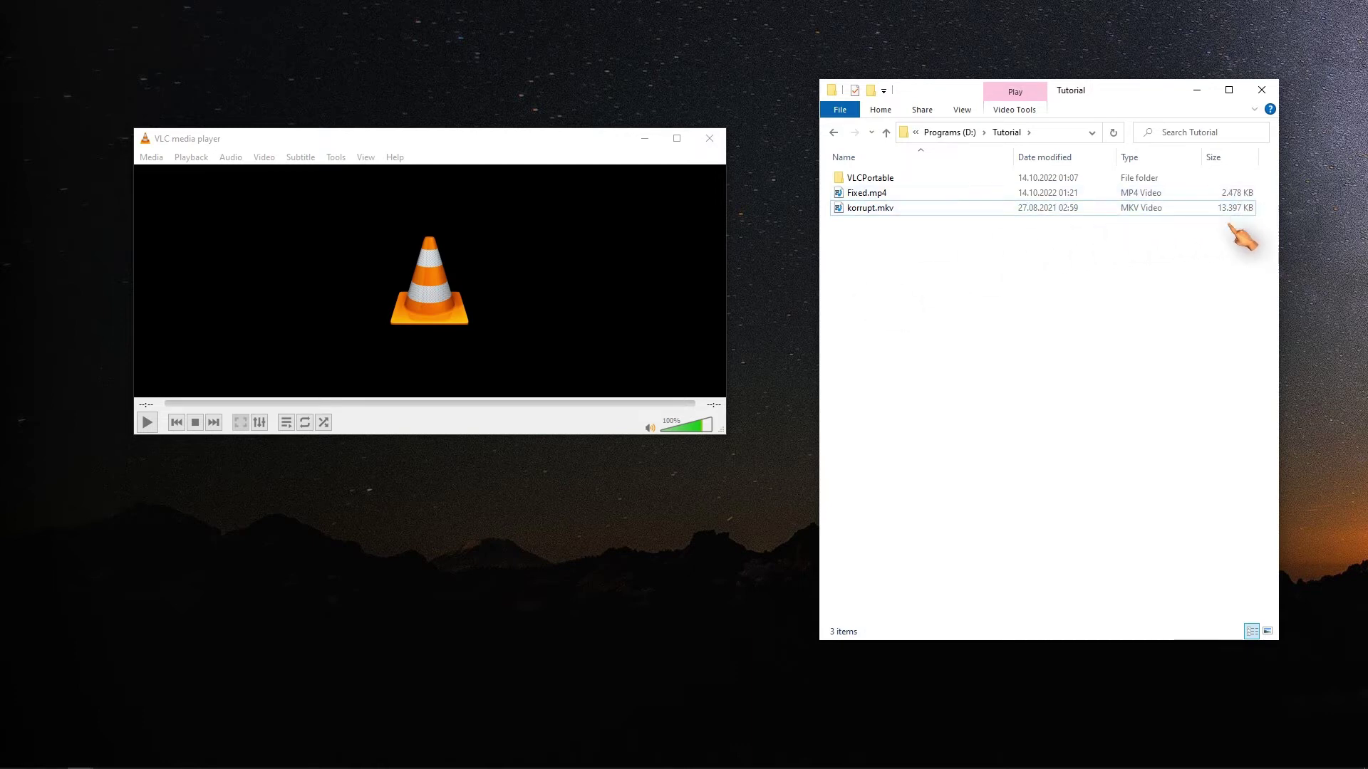
left_click_drag(875, 195, 612, 291)
right_click(491, 379)
left_click_drag(127, 125, 699, 508)
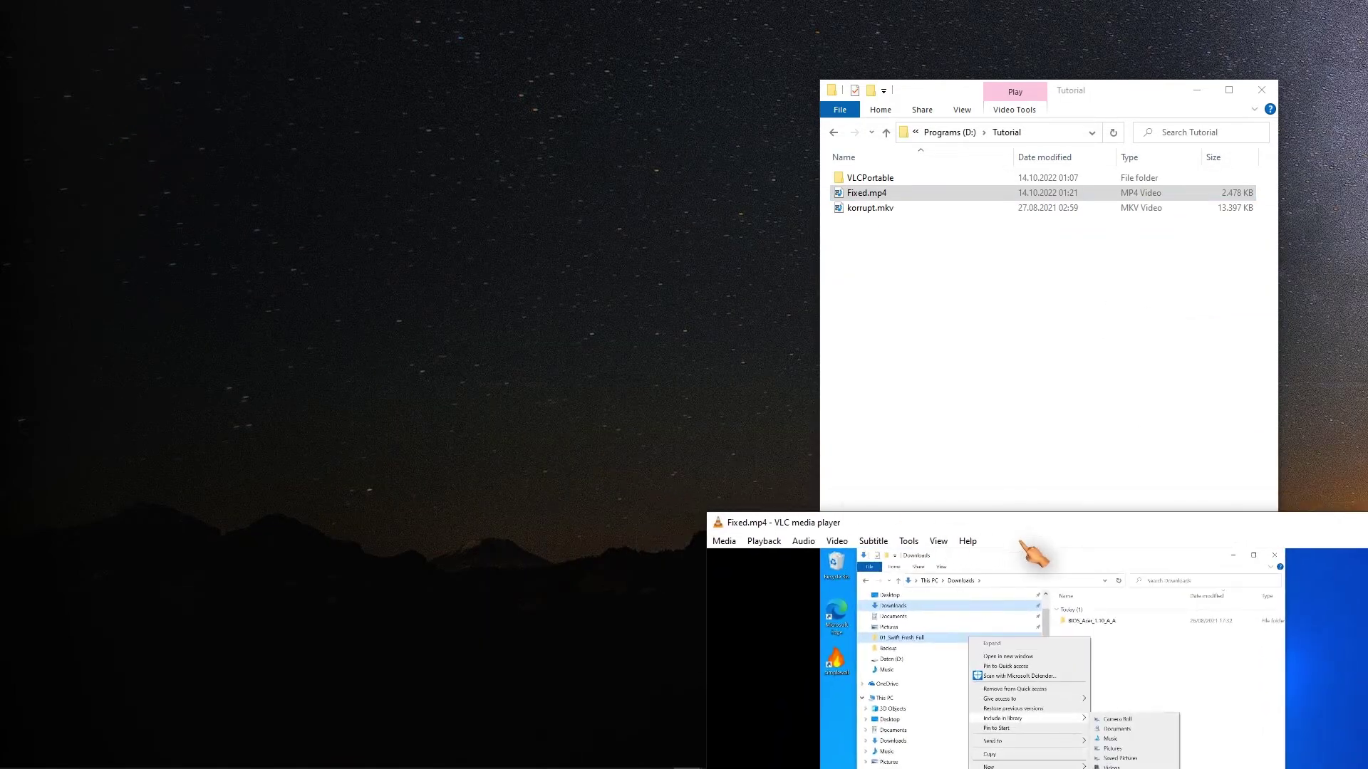
left_click_drag(1037, 531, 342, 121)
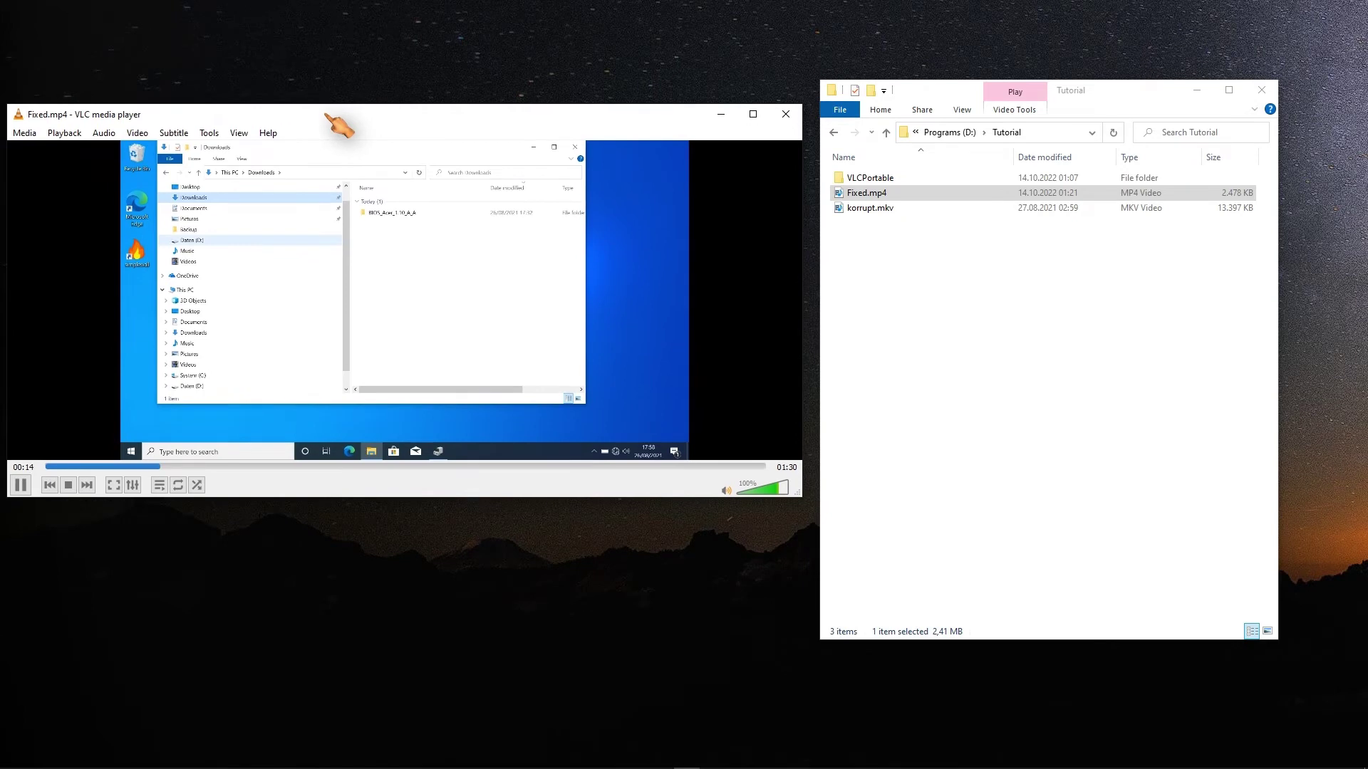
Seek Fixed.mp4 to about 00:27 and 01:03 to confirm playback, then close VLC.
left_click(261, 466)
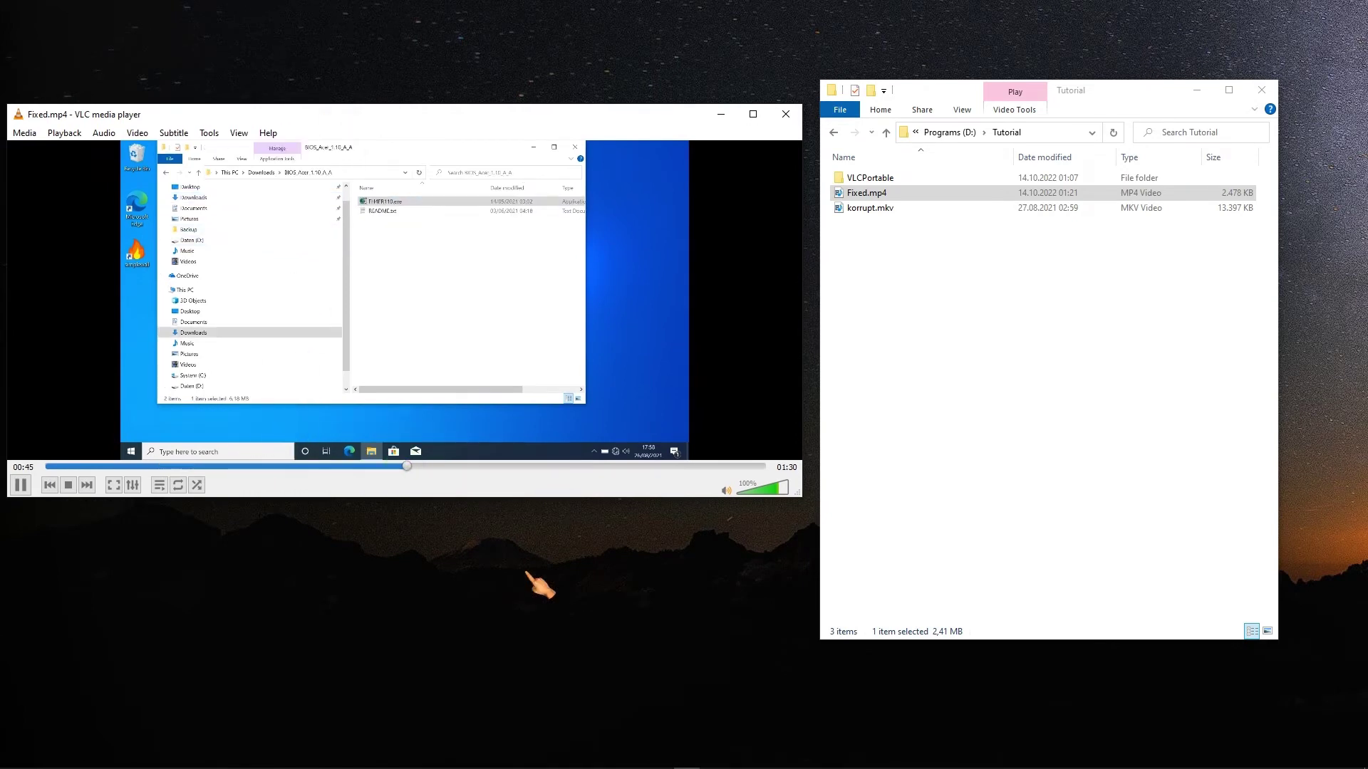
left_click(556, 466)
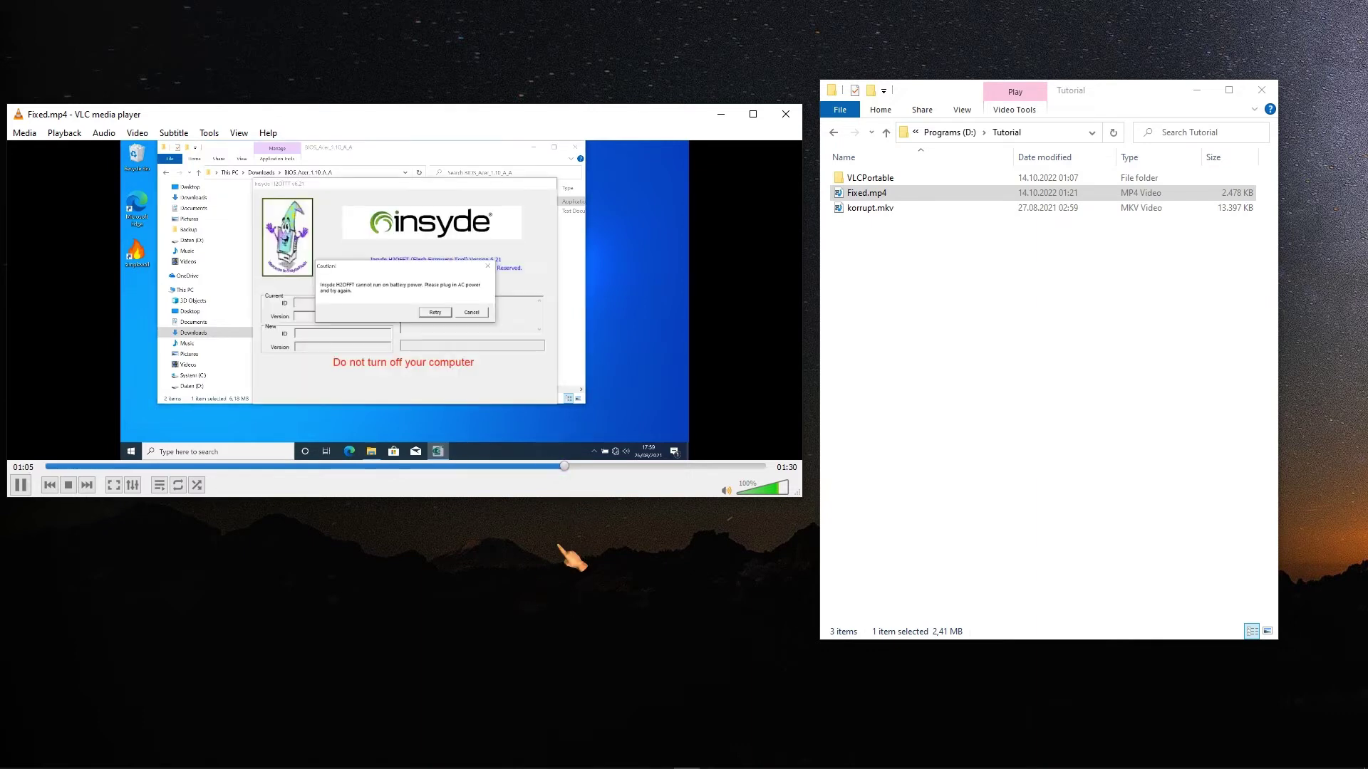
left_click(785, 113)
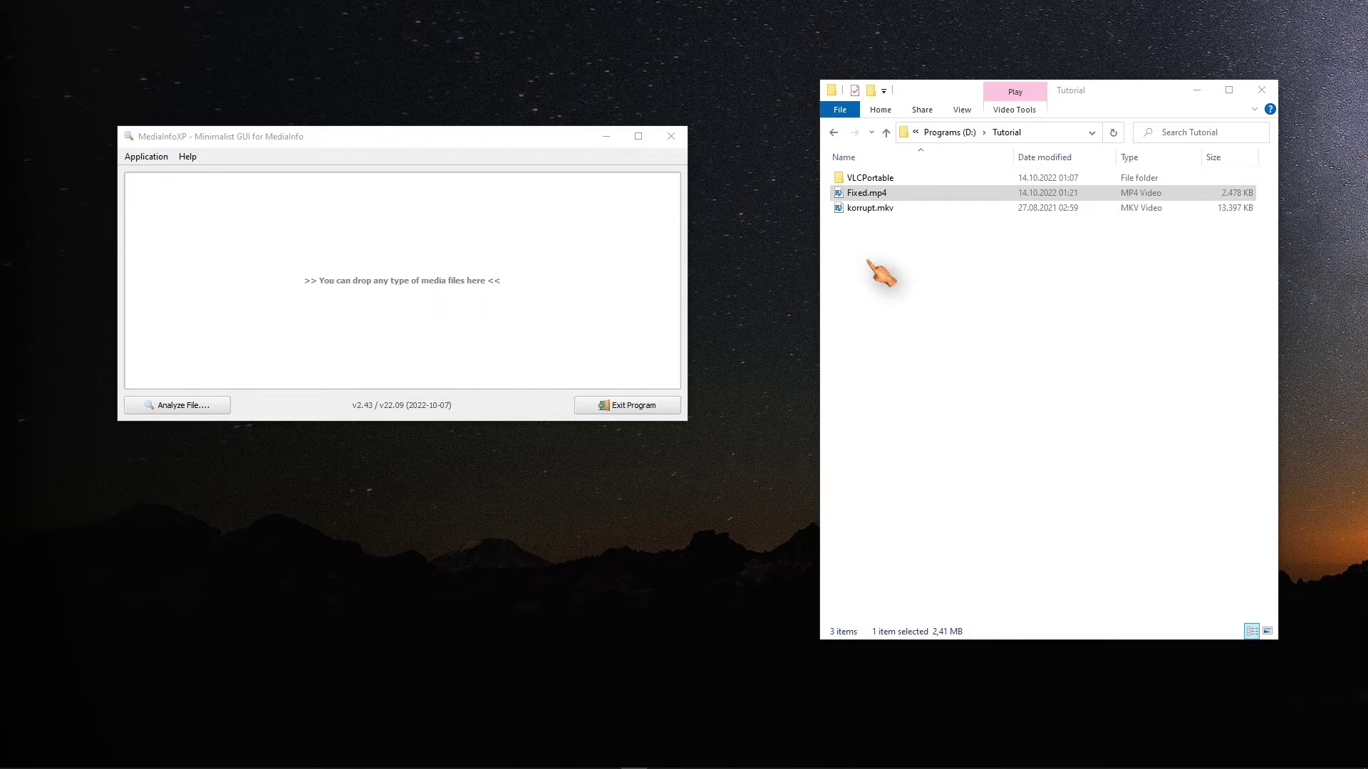
left_click(857, 207)
left_click_drag(857, 210, 510, 251)
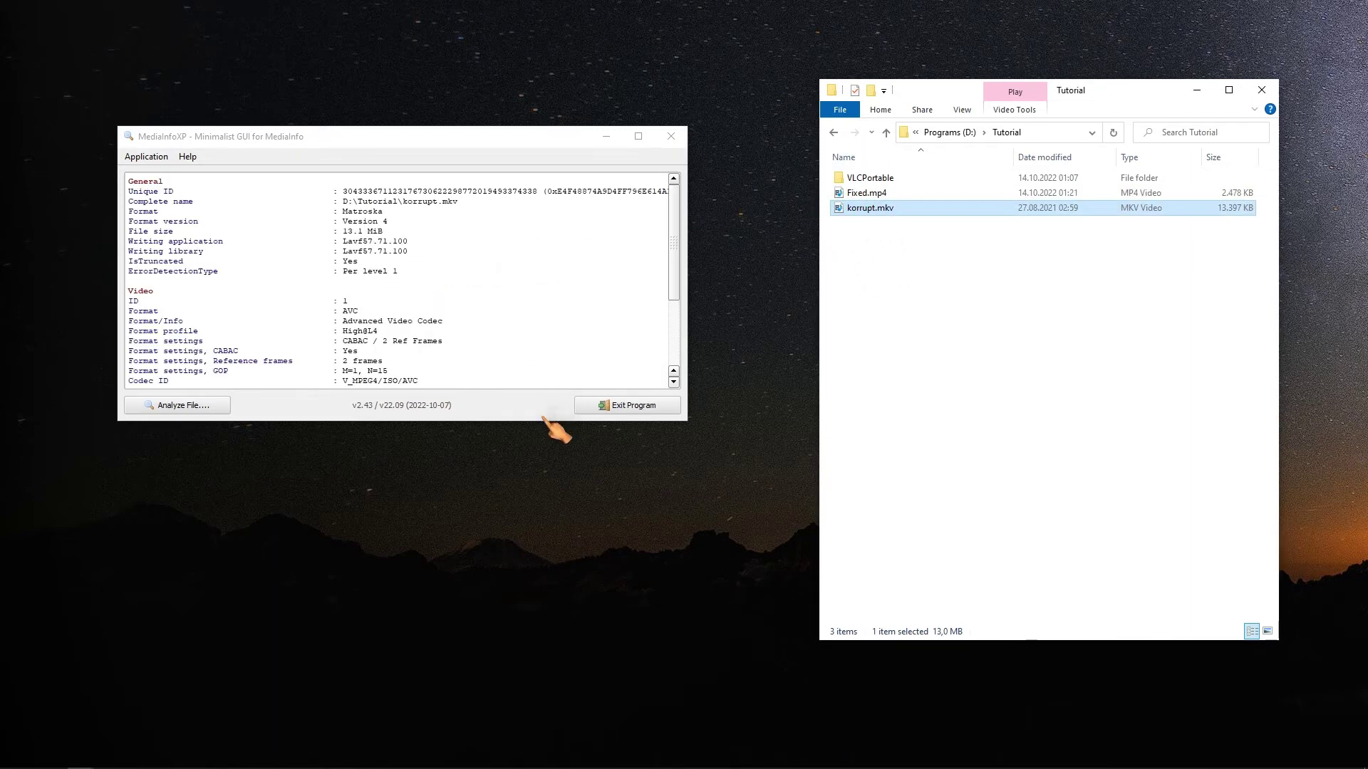
left_click_drag(548, 426, 533, 613)
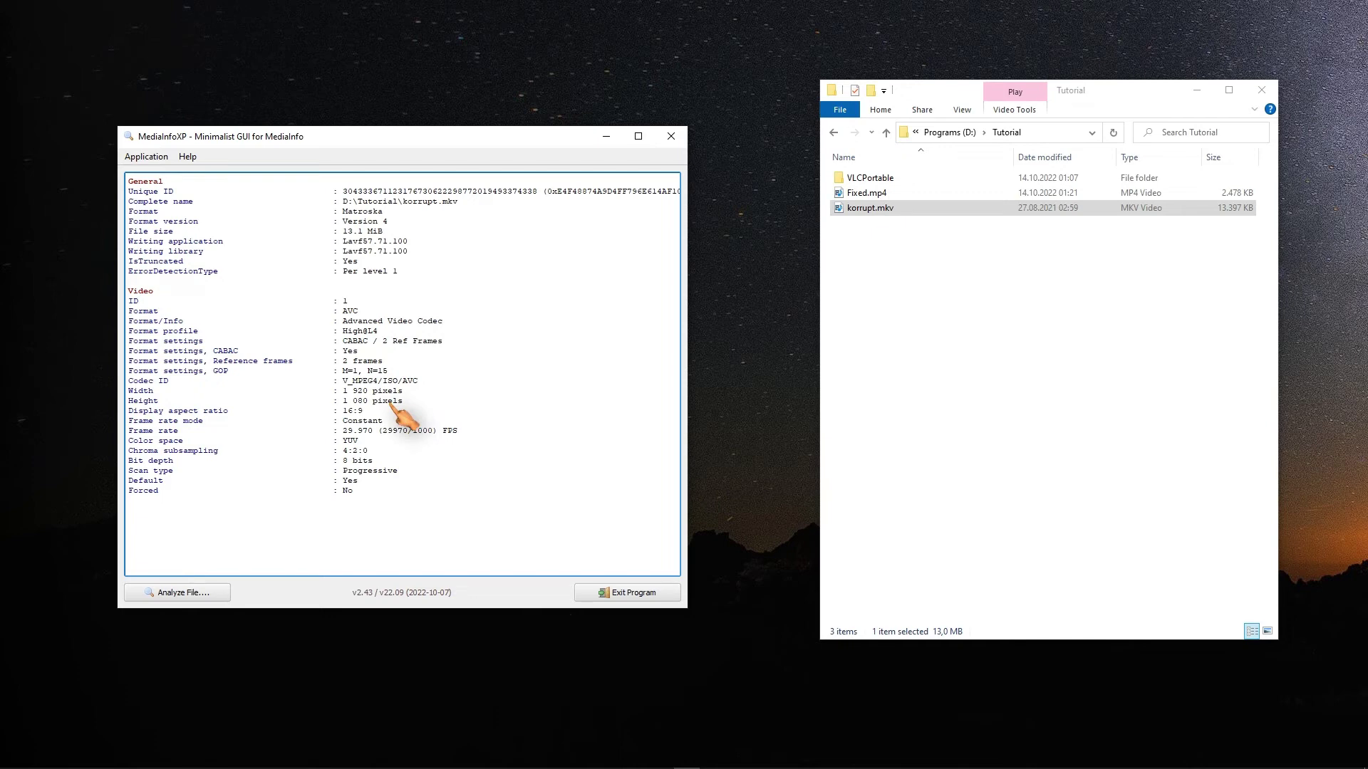
left_click_drag(867, 195, 634, 295)
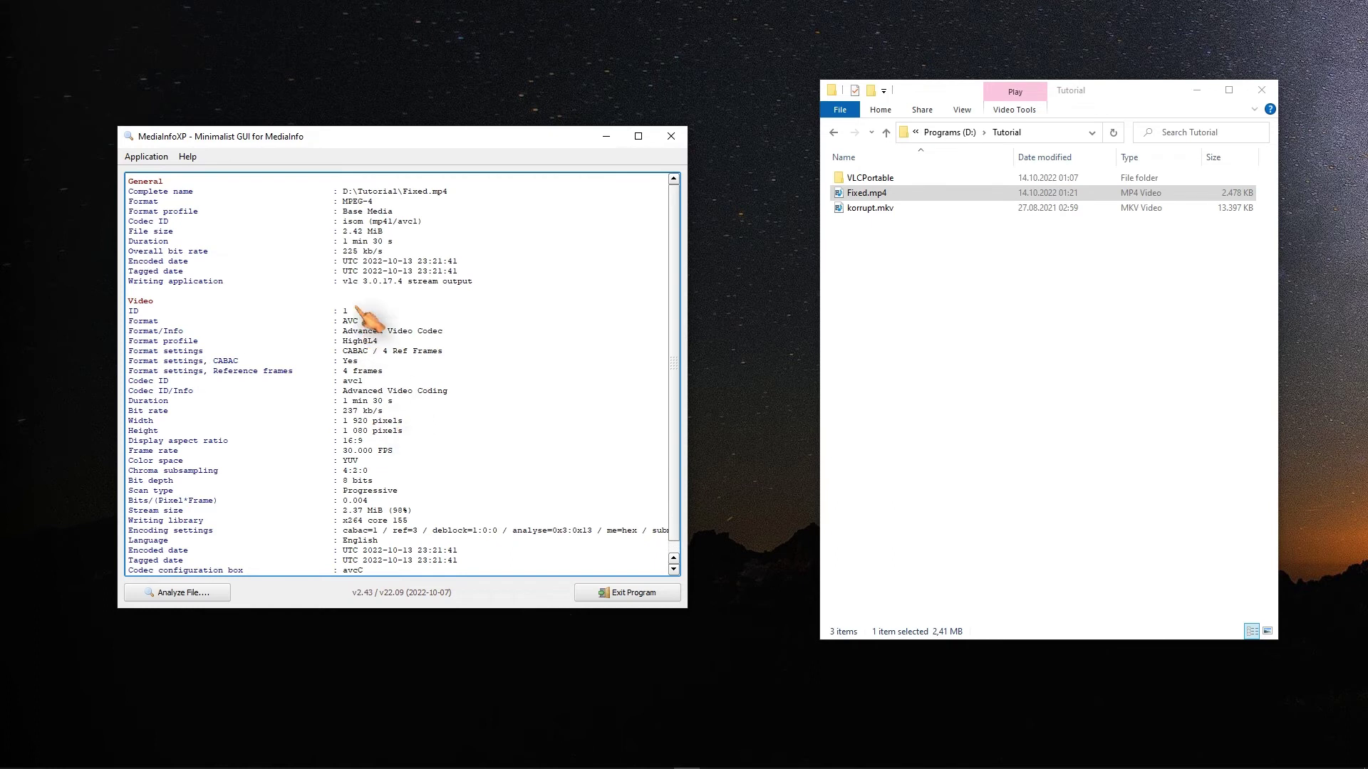
left_click_drag(394, 243, 344, 242)
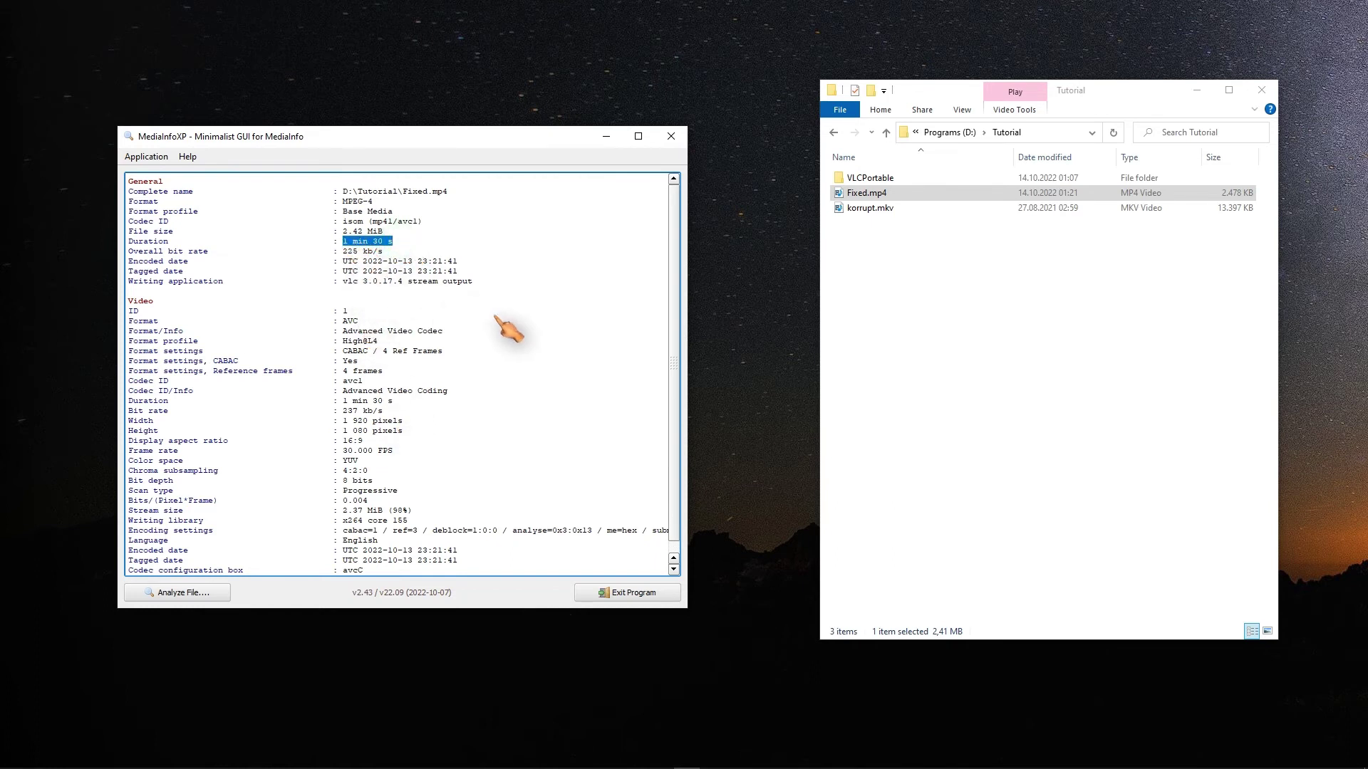
scroll(520, 336, "down", 1)
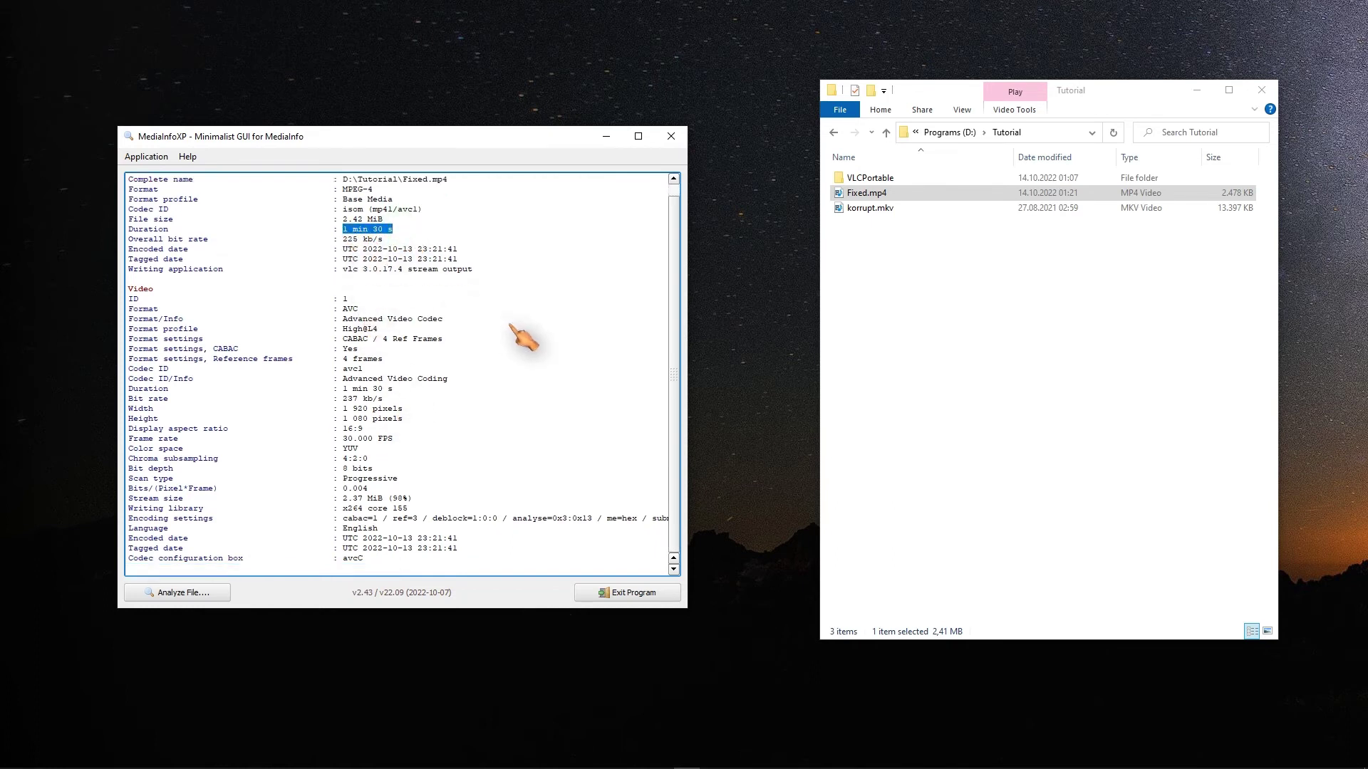
left_click(631, 592)
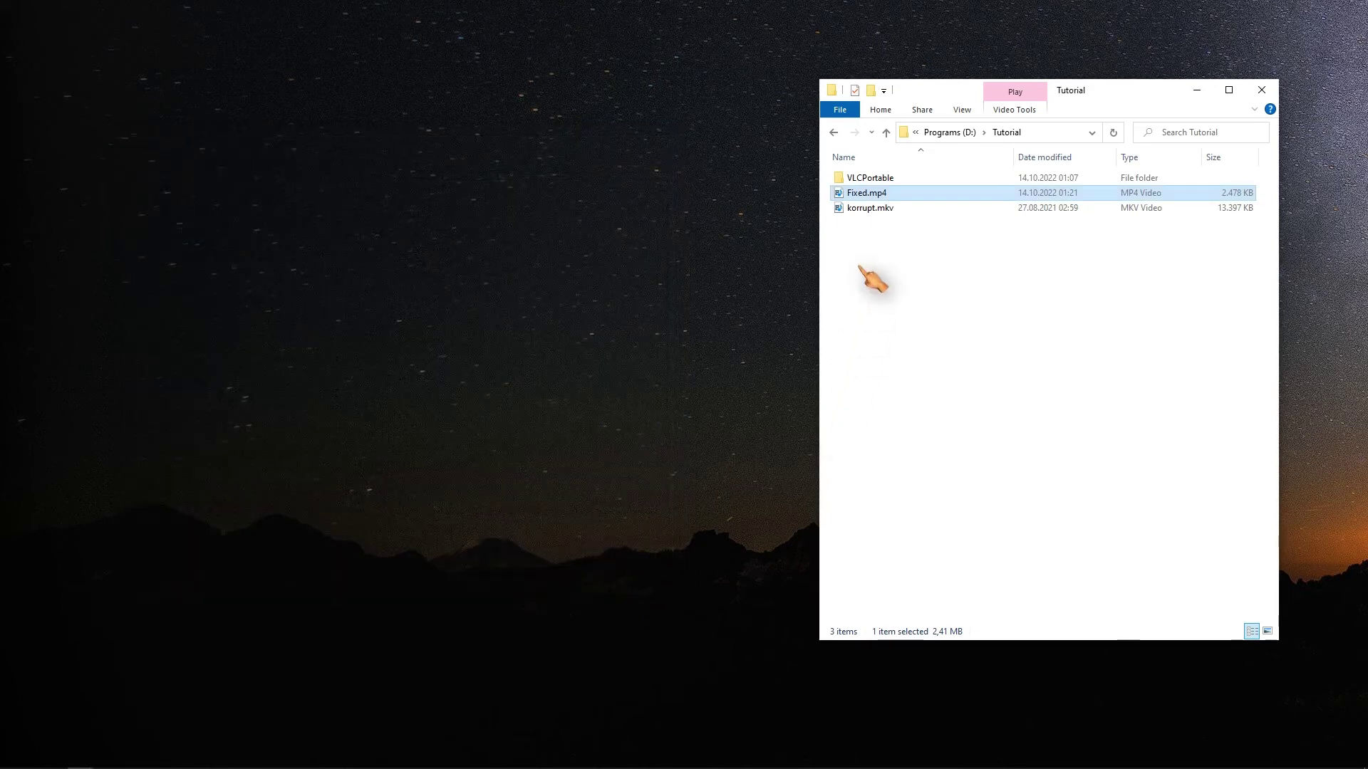
double_click(865, 194)
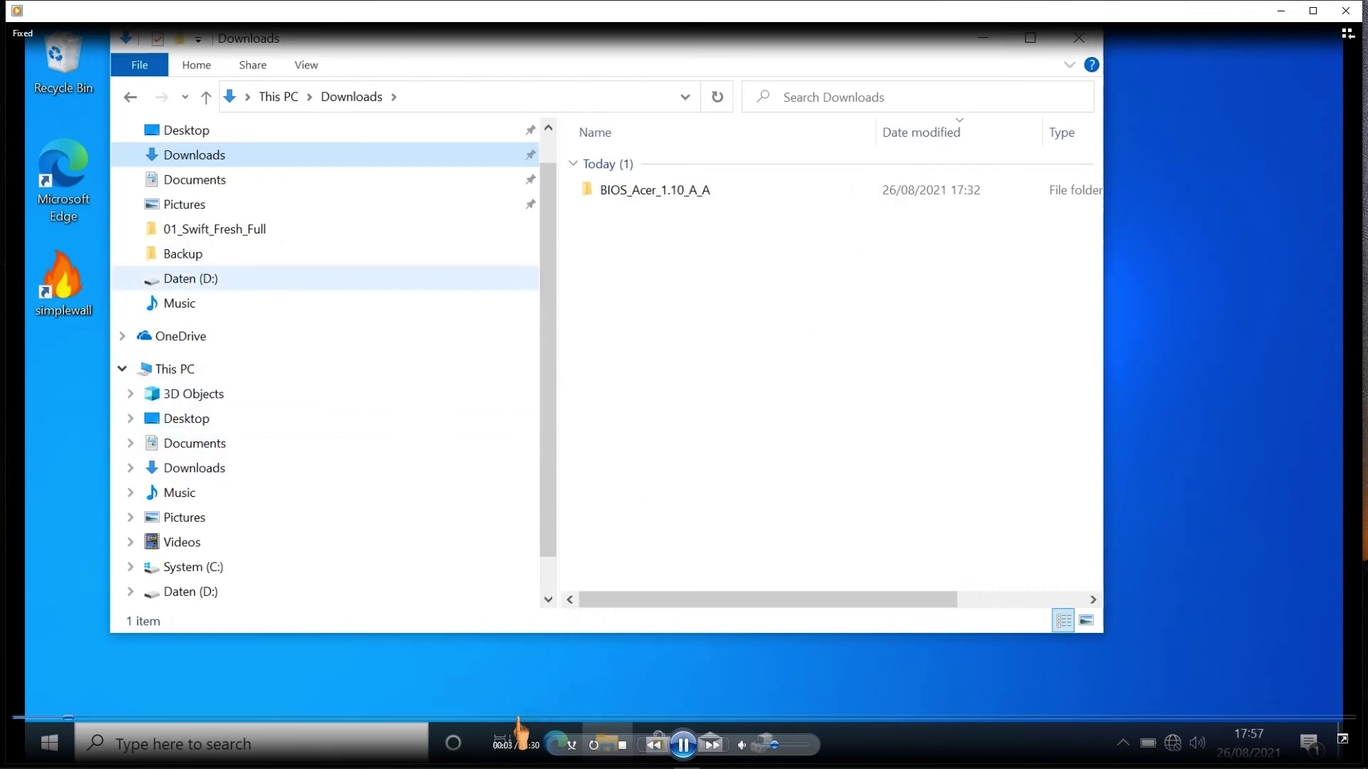
left_click(517, 717)
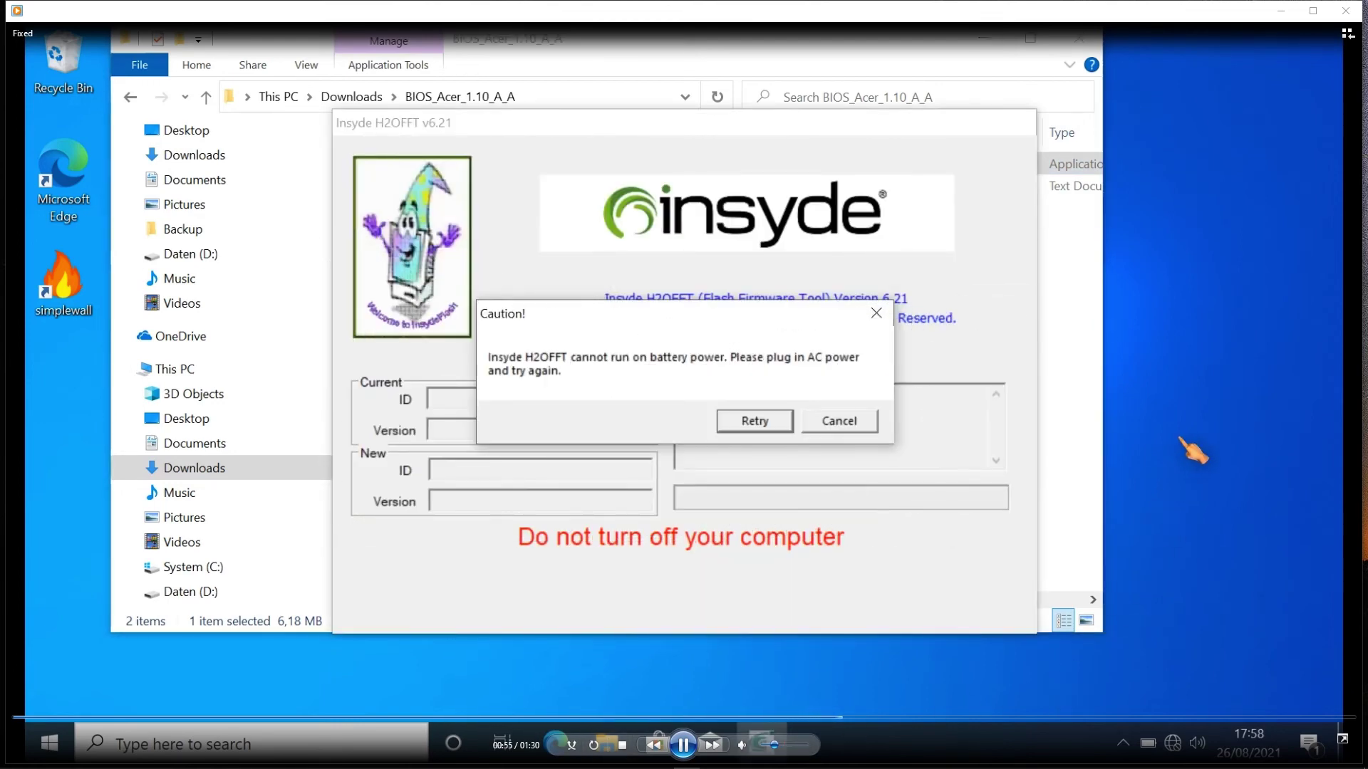
left_click(1343, 11)
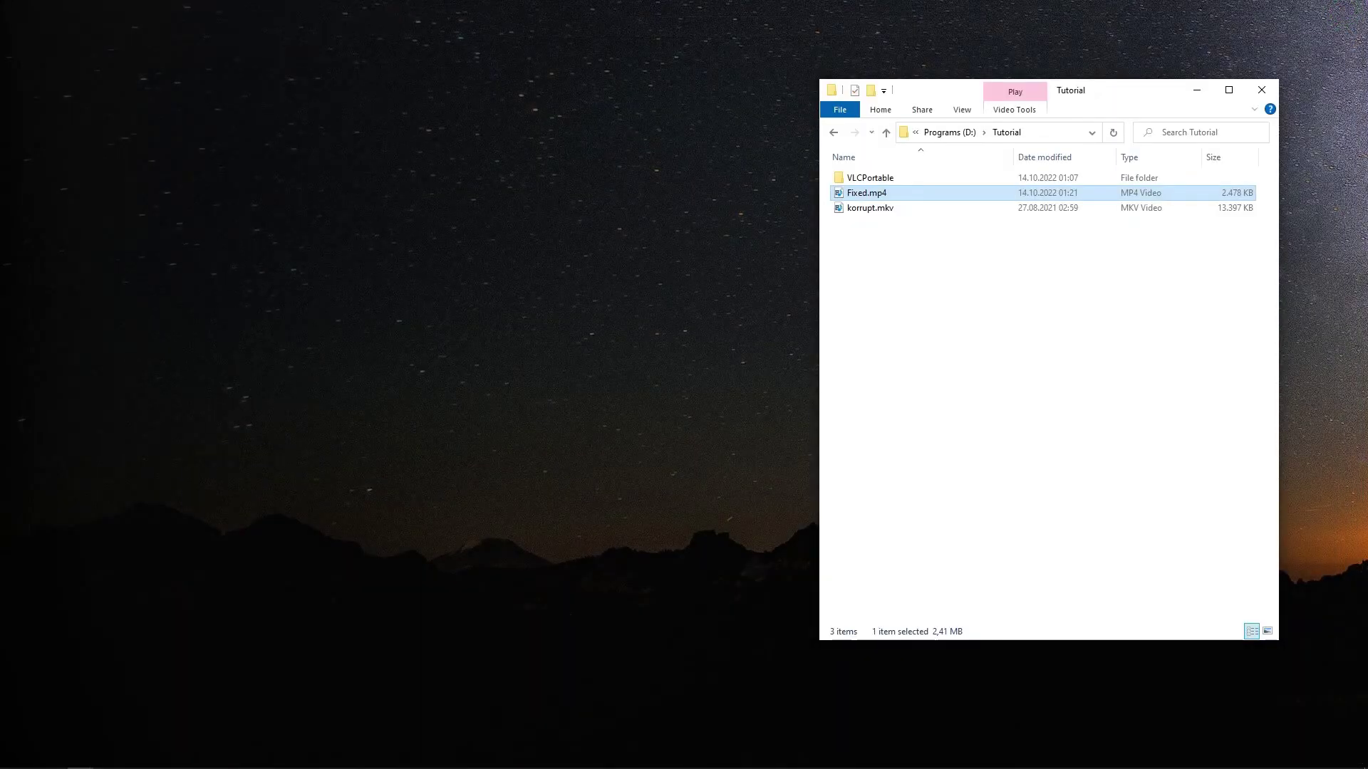